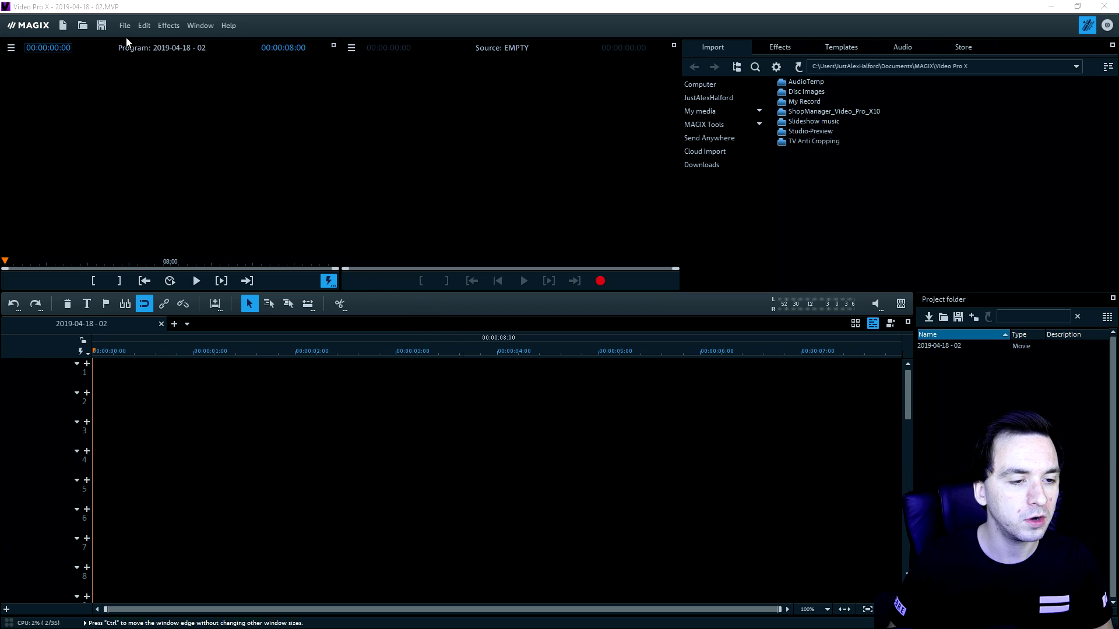
Create a new project named "My first project" with the movie setting PAL HDTV 1080i 16:9 (1920x1080; 25fps).
{"action": "left_click", "coordinate": [317, 65]}
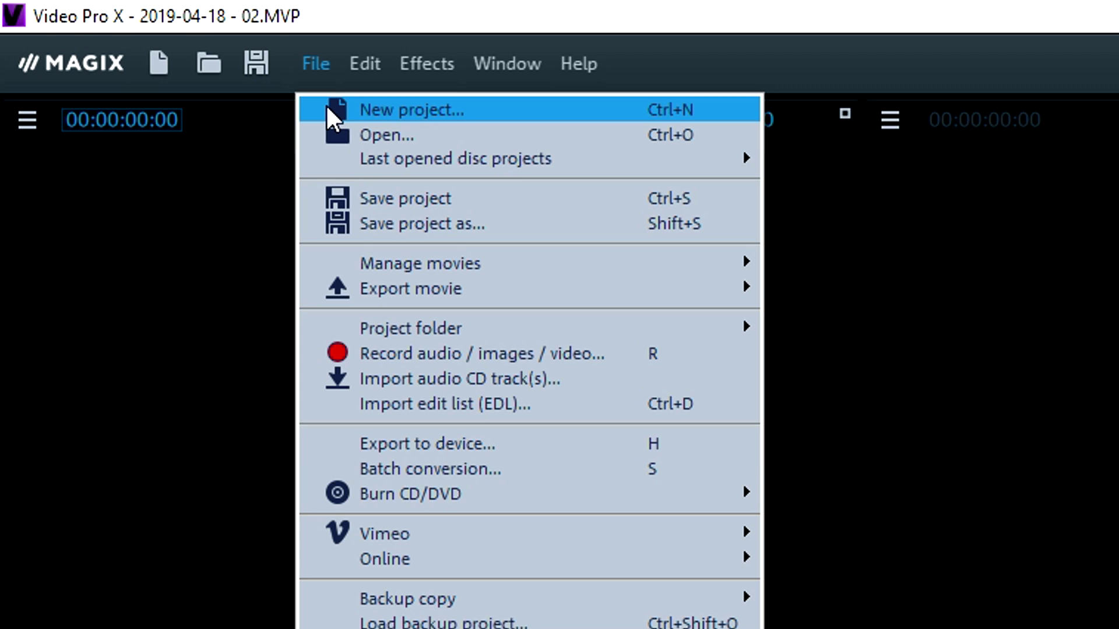
{"action": "left_click", "coordinate": [326, 104]}
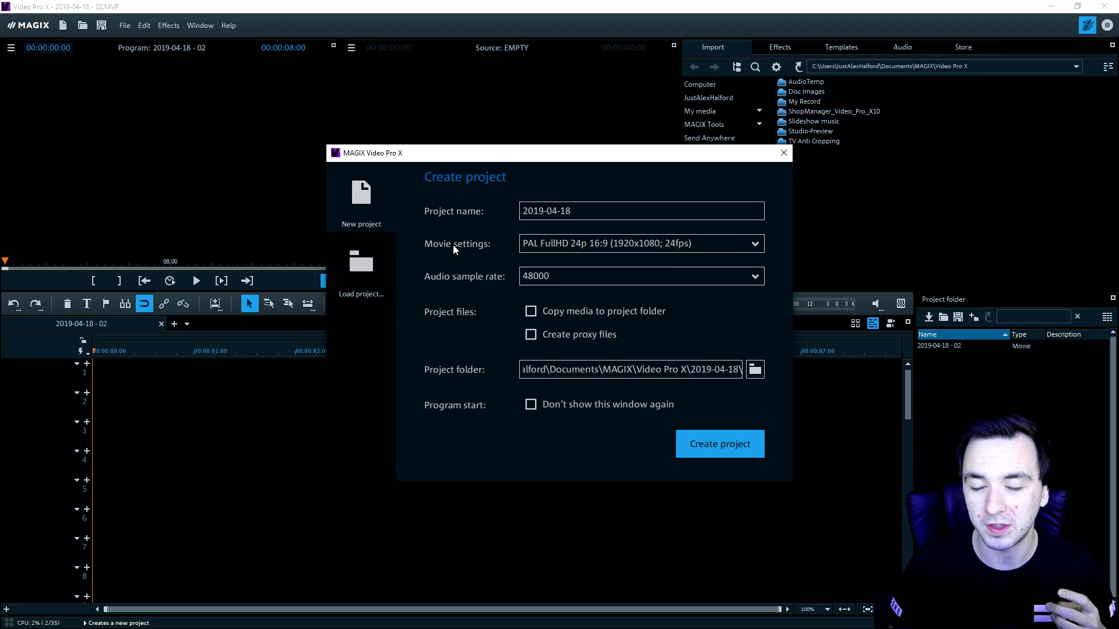
{"action": "left_click", "coordinate": [534, 245]}
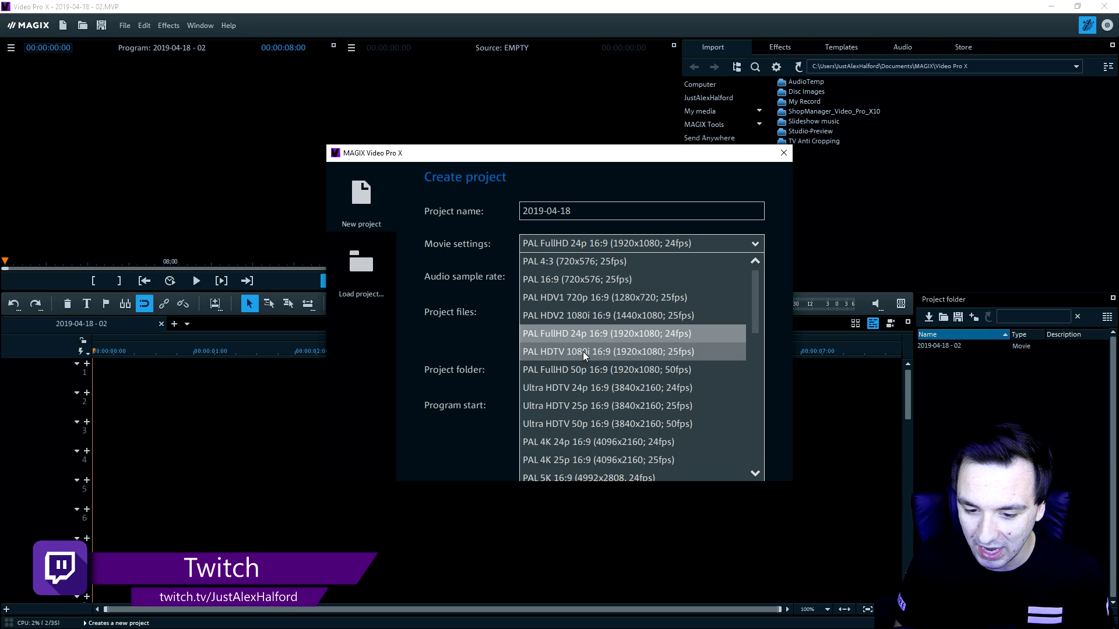
{"action": "left_click", "coordinate": [684, 352]}
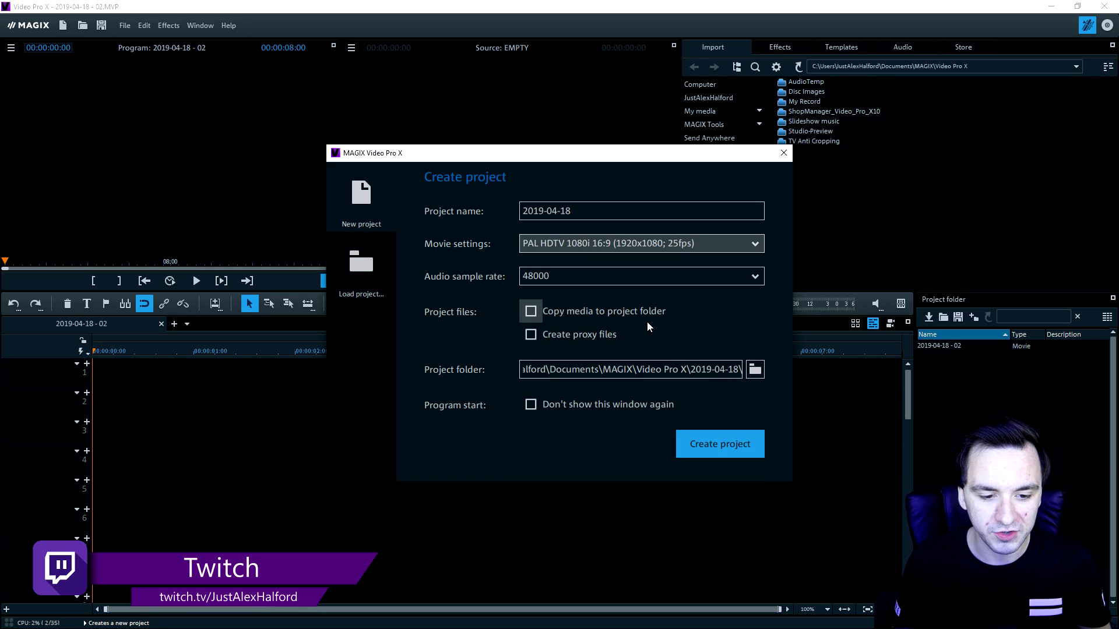
{"action": "left_click", "coordinate": [581, 212]}
{"action": "key", "text": "ctrl+a"}
{"action": "type", "text": "My first project"}
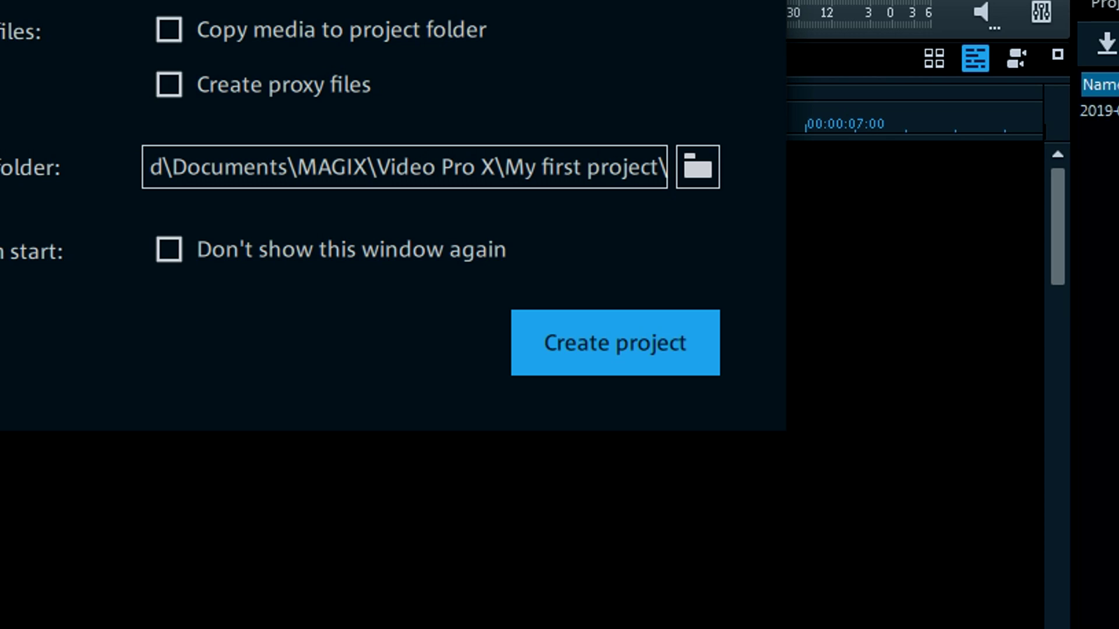
{"action": "left_click", "coordinate": [568, 339]}
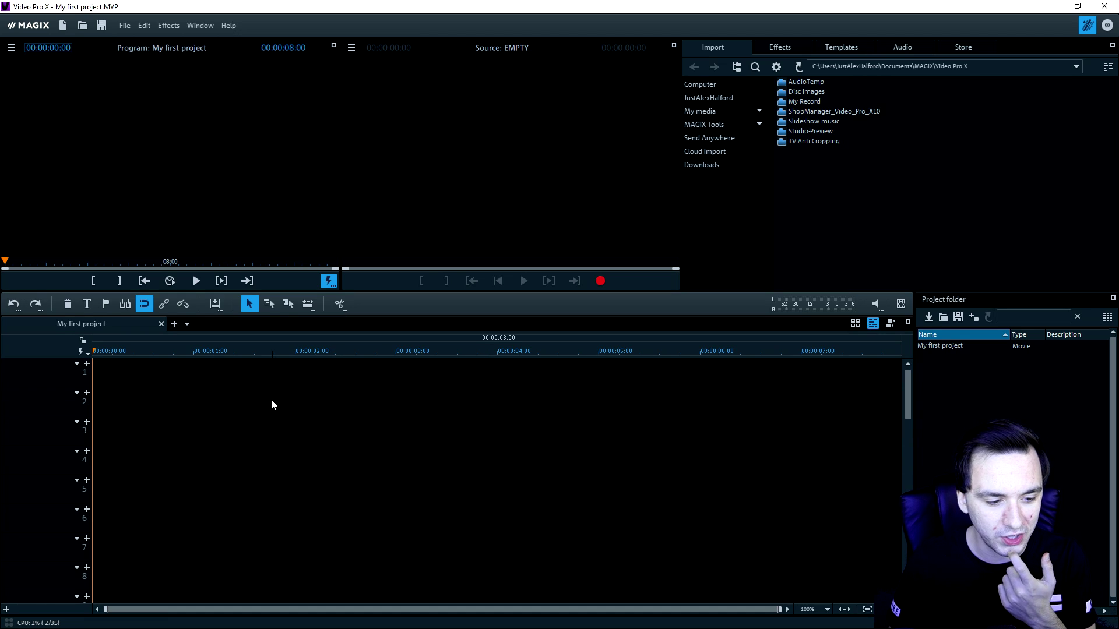
Add the INTRO.mp4 video at the start of track 1 and play back its opening section.
{"action": "left_click", "coordinate": [142, 125]}
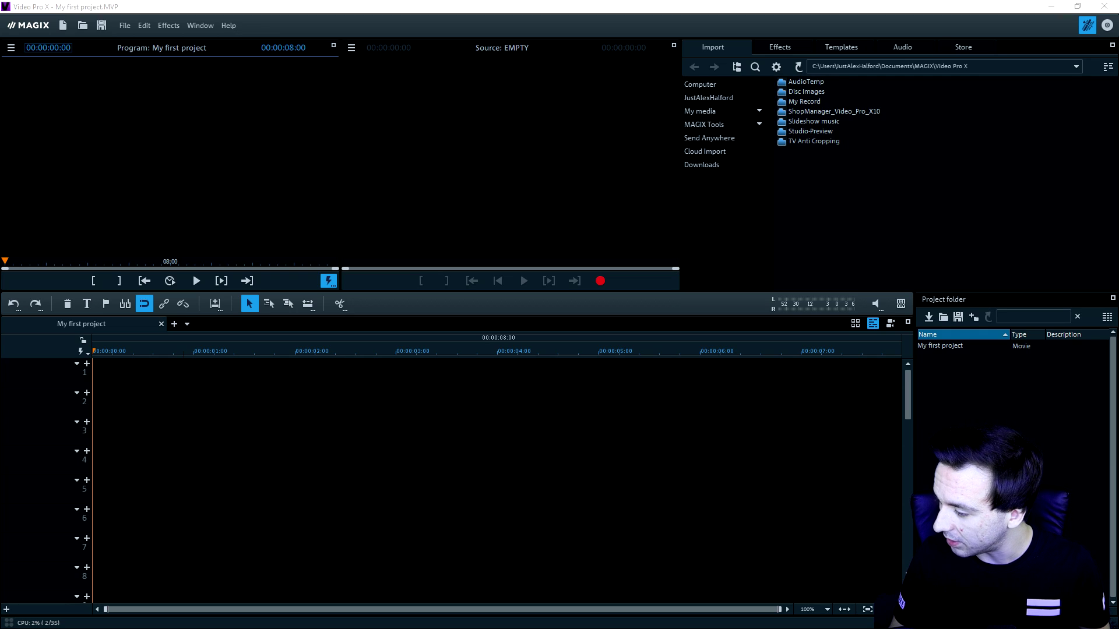
{"action": "left_click_drag", "start_coordinate": [0, 429], "coordinate": [350, 429]}
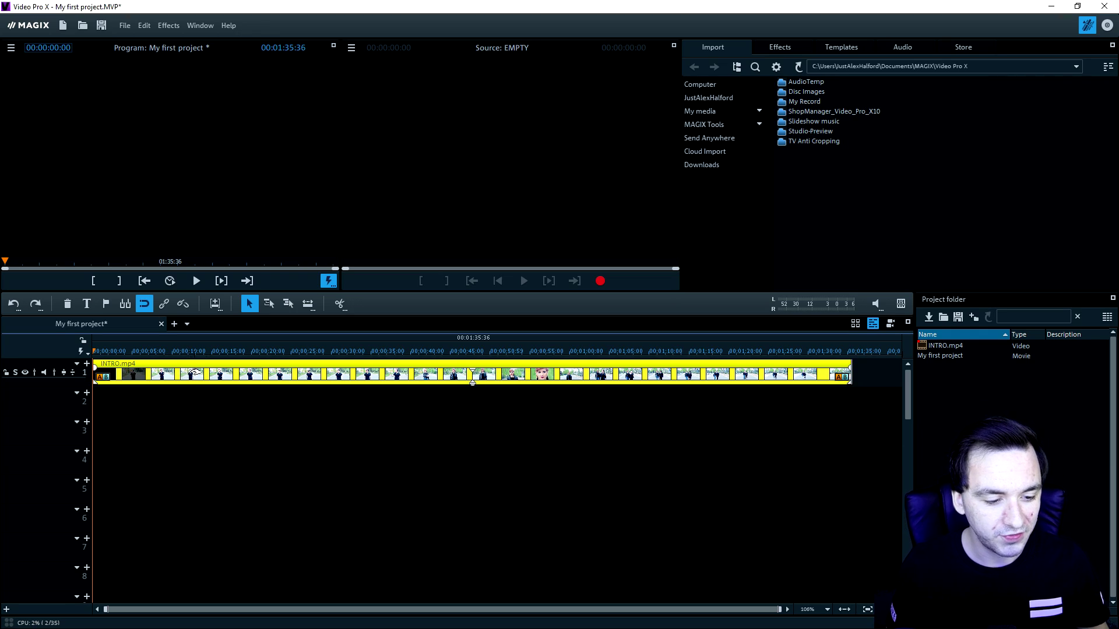
{"action": "scroll", "coordinate": [143, 358], "scroll_direction": "up", "scroll_amount": 1}
{"action": "scroll", "coordinate": [151, 363], "scroll_direction": "down", "scroll_amount": 1}
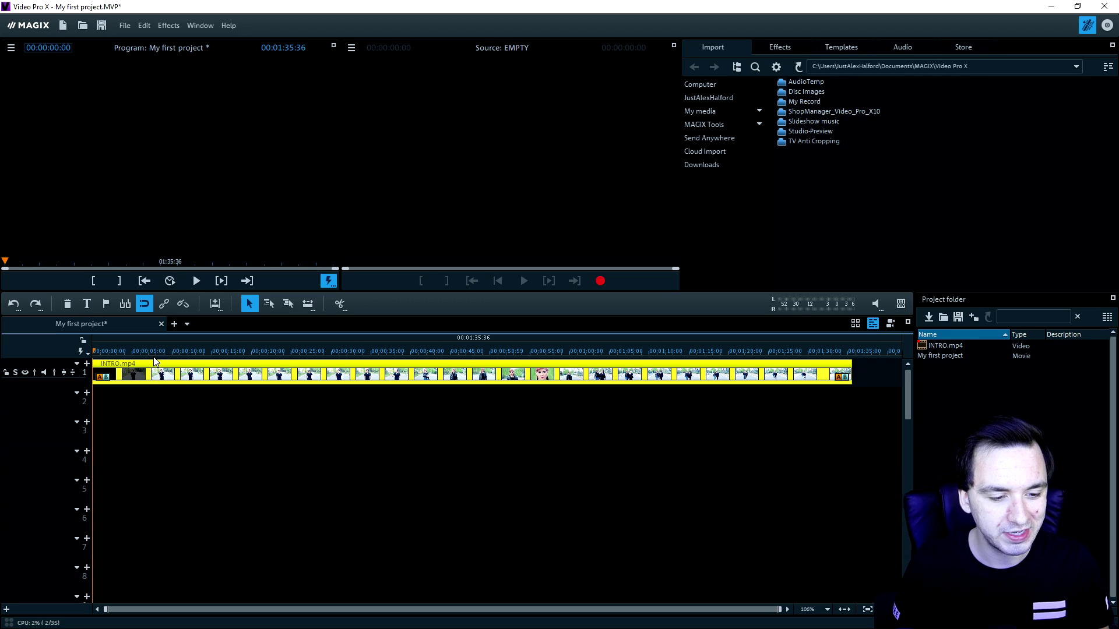
{"action": "key", "text": "space"}
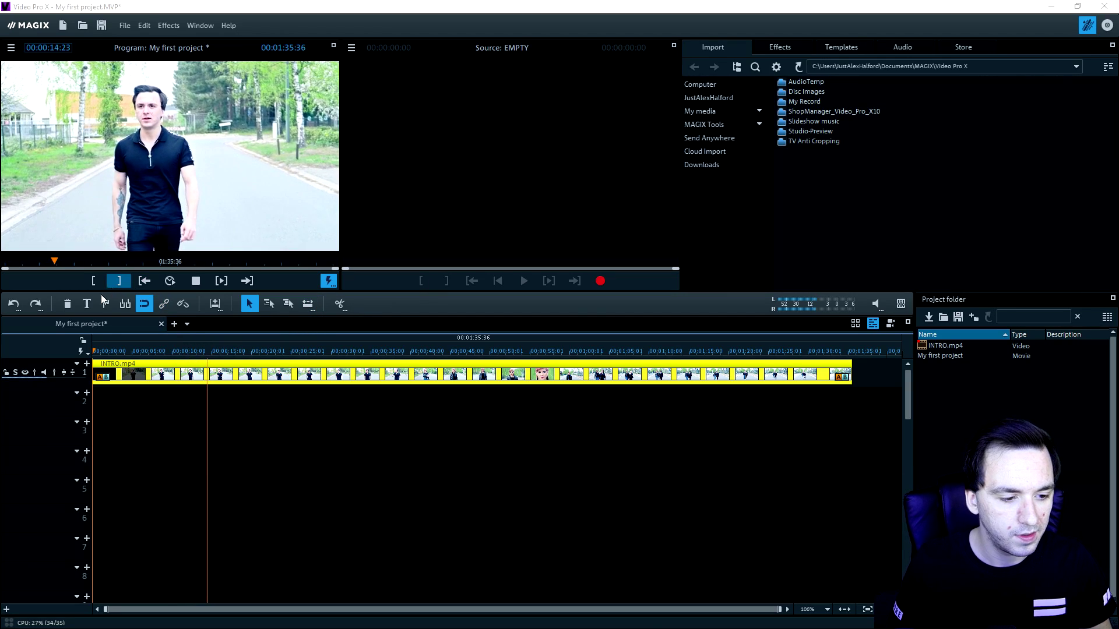
{"action": "key", "text": "space"}
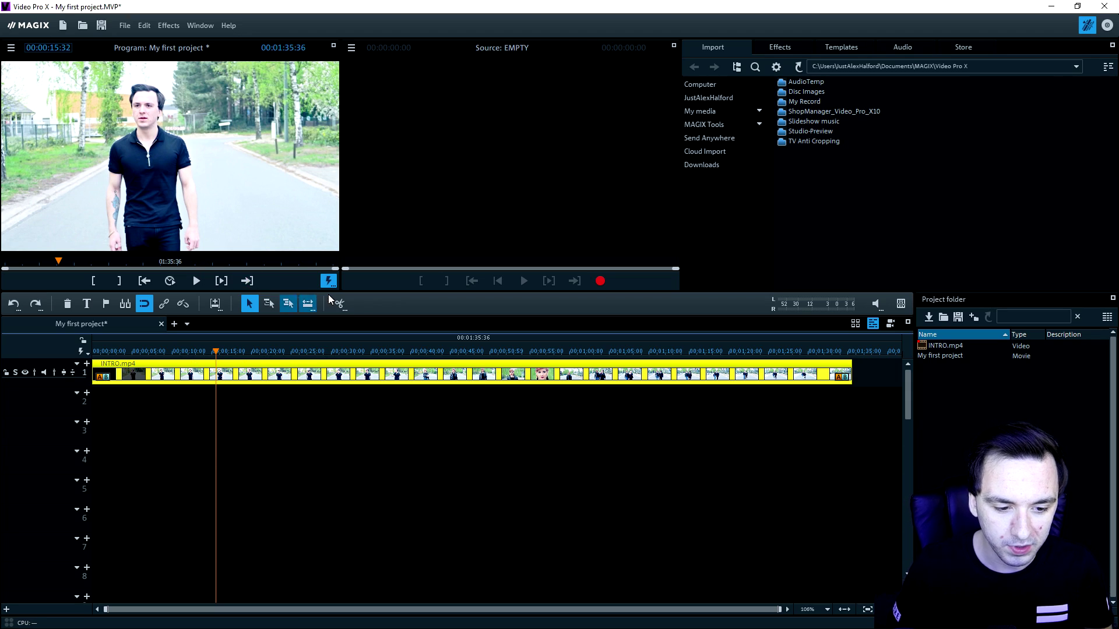
Enlarge the program monitor in height and width, and widen the source monitor beside it.
{"action": "left_click_drag", "start_coordinate": [382, 302], "coordinate": [385, 336]}
{"action": "left_click_drag", "start_coordinate": [339, 155], "coordinate": [438, 147]}
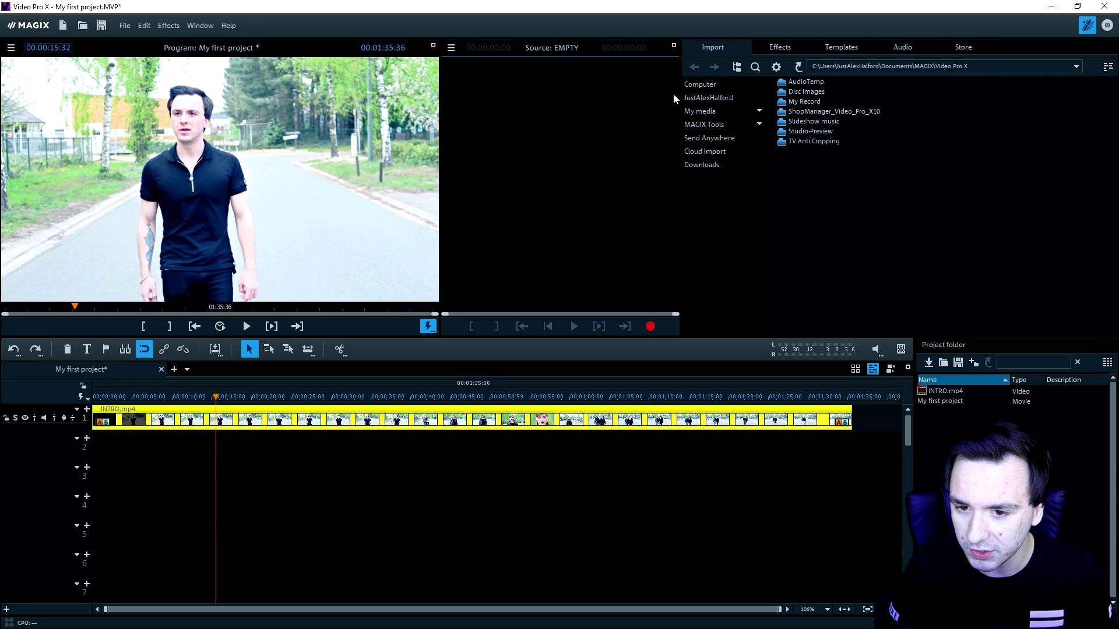
{"action": "left_click_drag", "start_coordinate": [683, 87], "coordinate": [809, 88]}
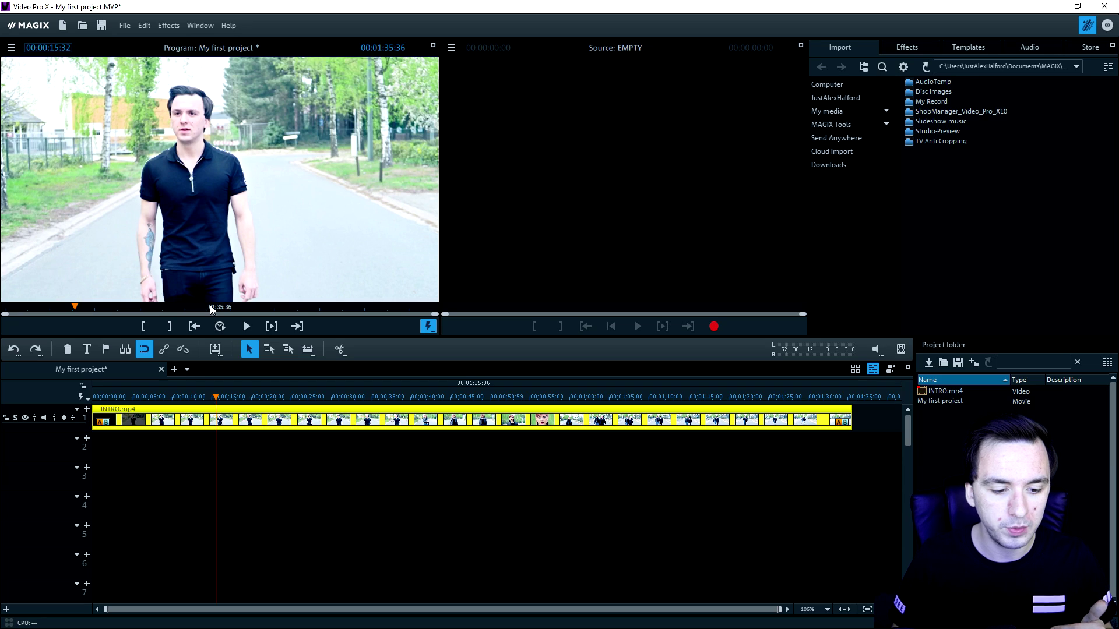
Split the INTRO.mp4 clip on track 1 at 00:00:26:00 and again at 00:00:41:59.
{"action": "left_click", "coordinate": [300, 388]}
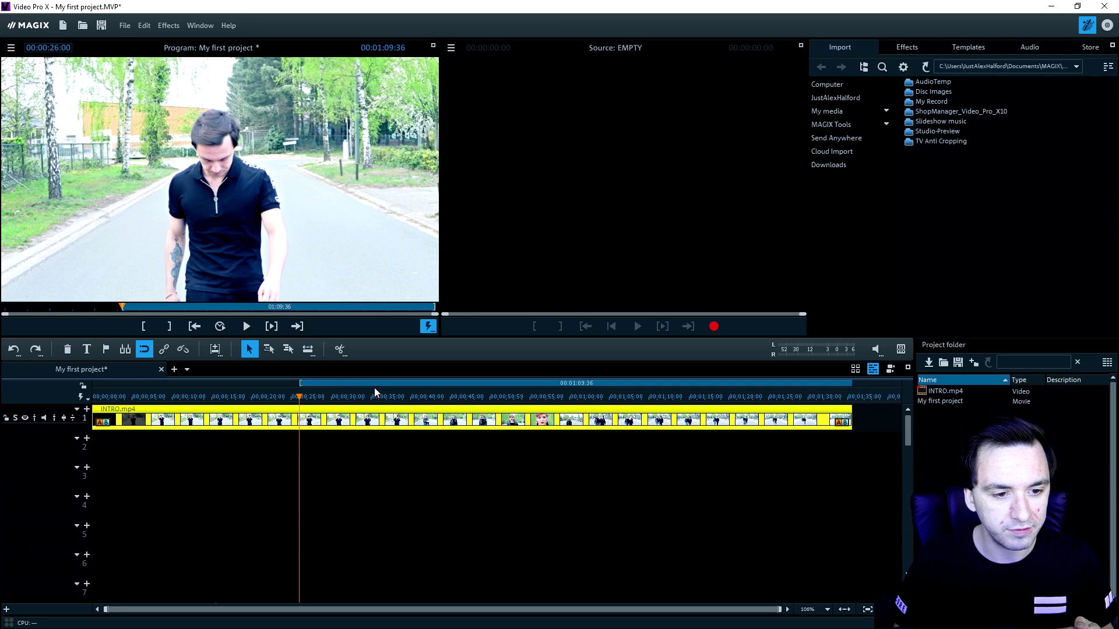
{"action": "left_click", "coordinate": [394, 438]}
{"action": "left_click", "coordinate": [554, 155]}
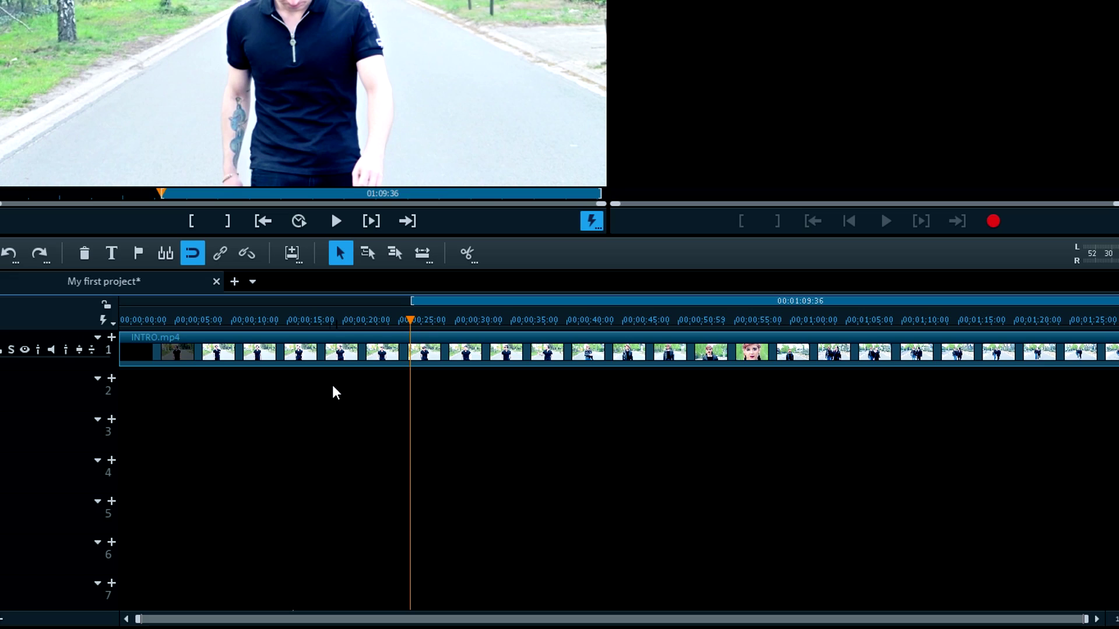
{"action": "left_click", "coordinate": [195, 420]}
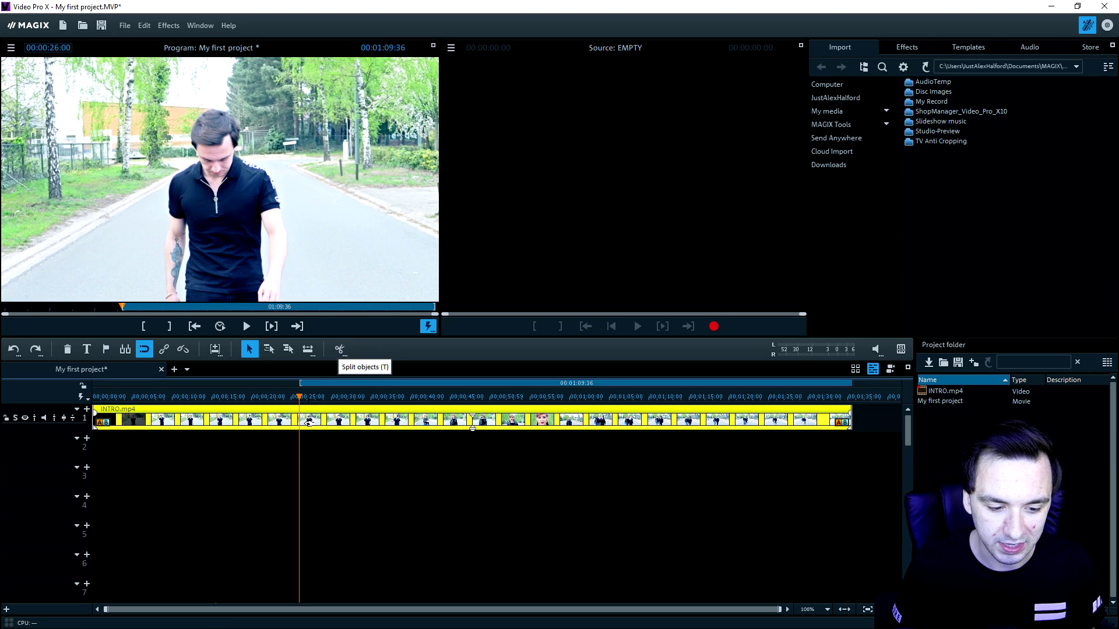
{"action": "key", "text": "t"}
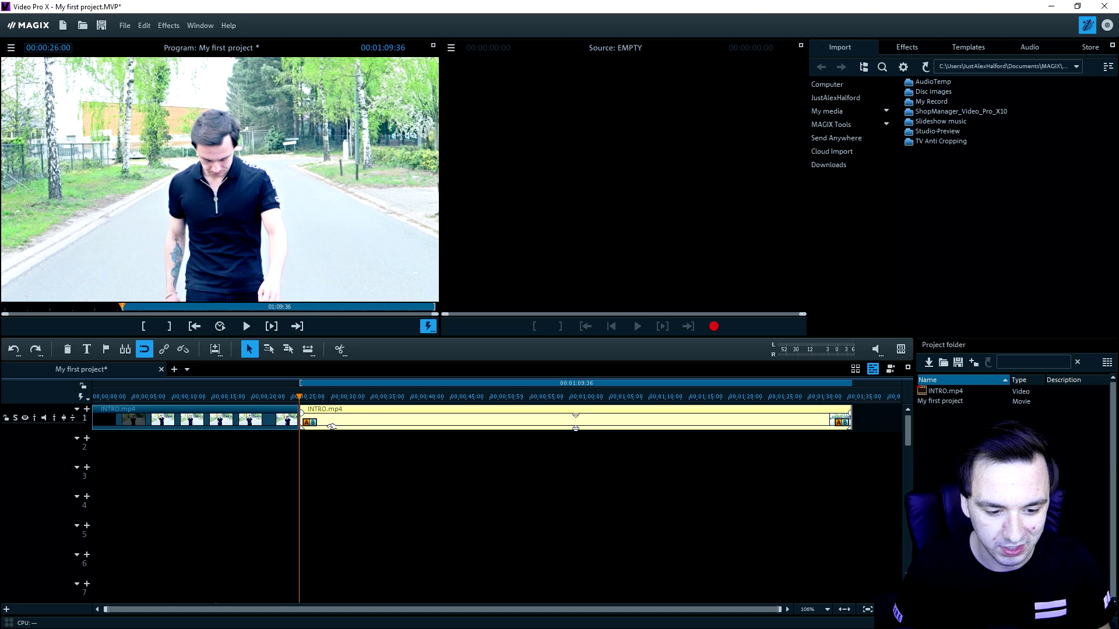
{"action": "left_click", "coordinate": [426, 396]}
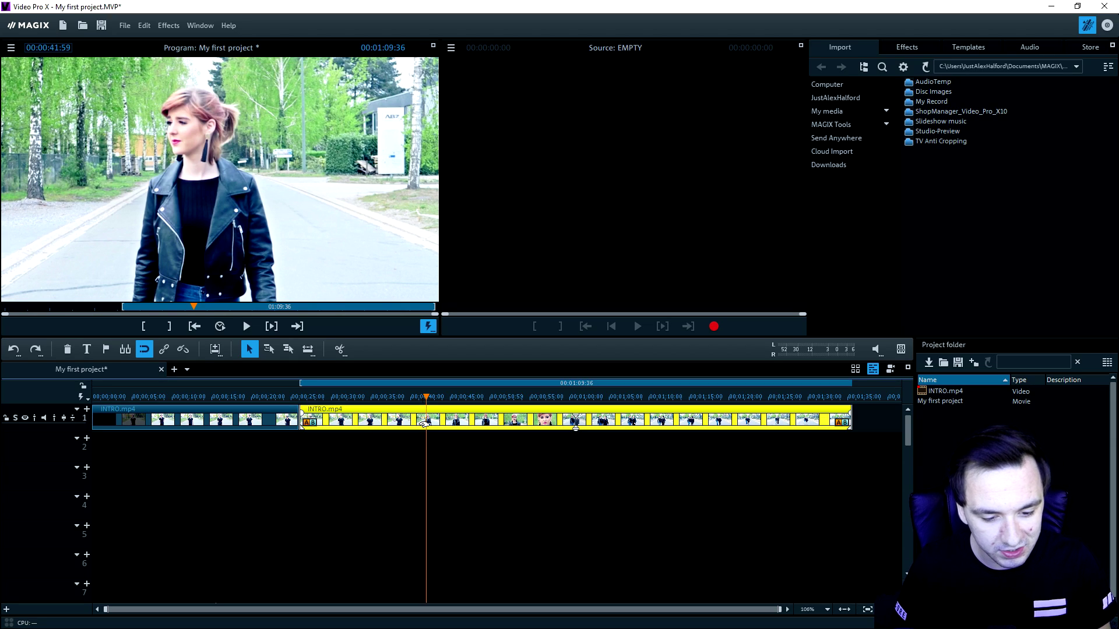
{"action": "key", "text": "t"}
Delete the middle piece of INTRO.mp4 and move the remaining piece up against the first one to close the gap.
{"action": "left_click", "coordinate": [331, 419]}
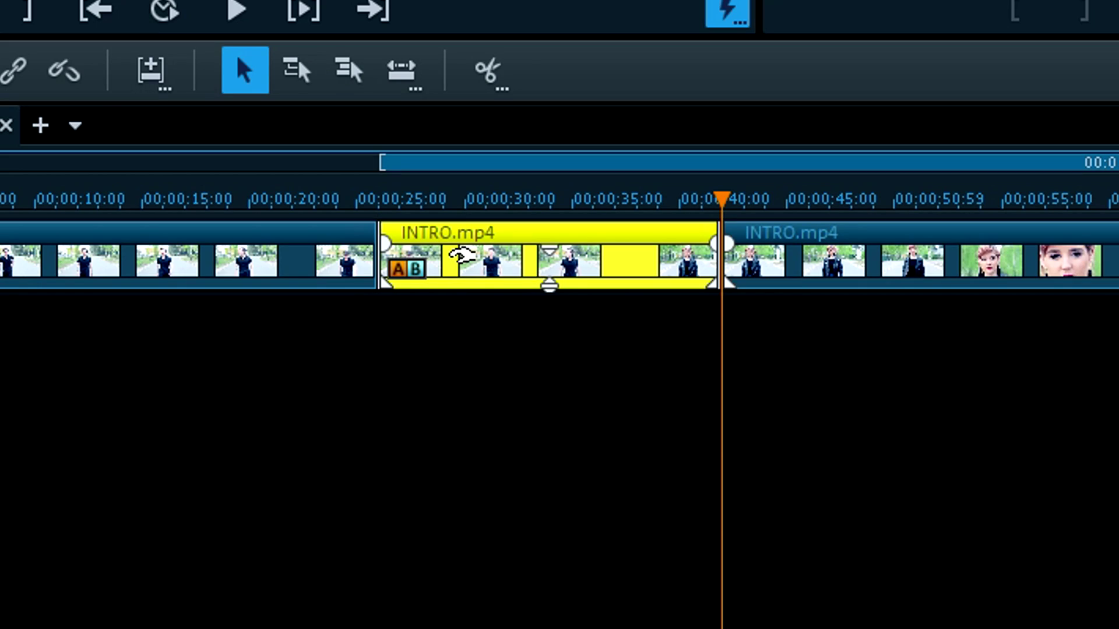
{"action": "key", "text": "Delete"}
{"action": "left_click_drag", "start_coordinate": [775, 235], "coordinate": [431, 235]}
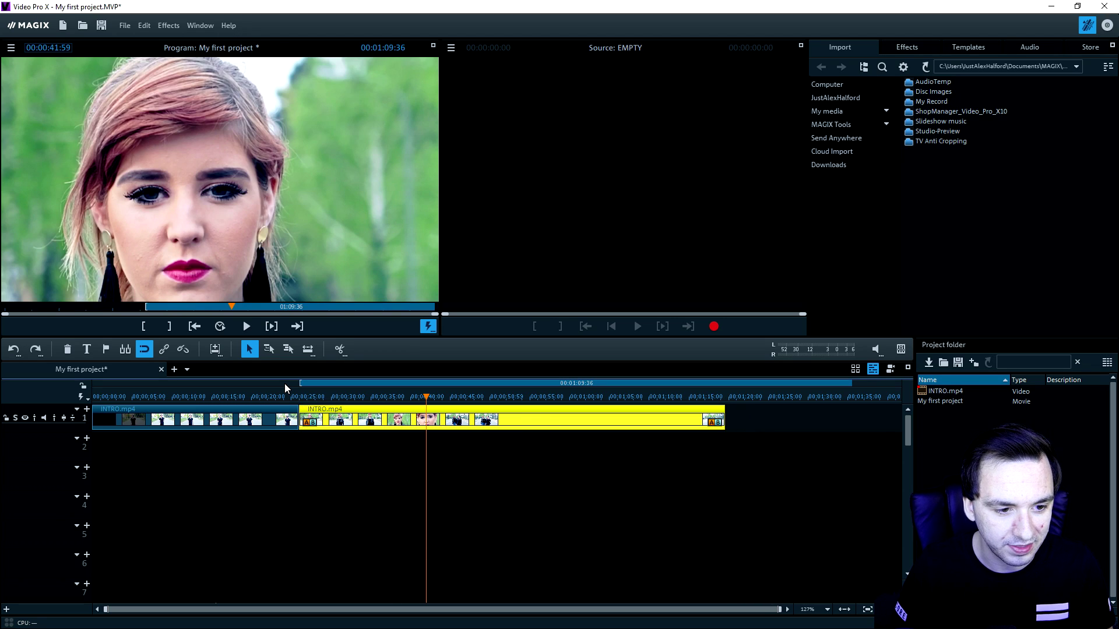
Inspect frames before and after the cut on track 1 by placing the playhead at several points.
{"action": "left_click", "coordinate": [286, 388]}
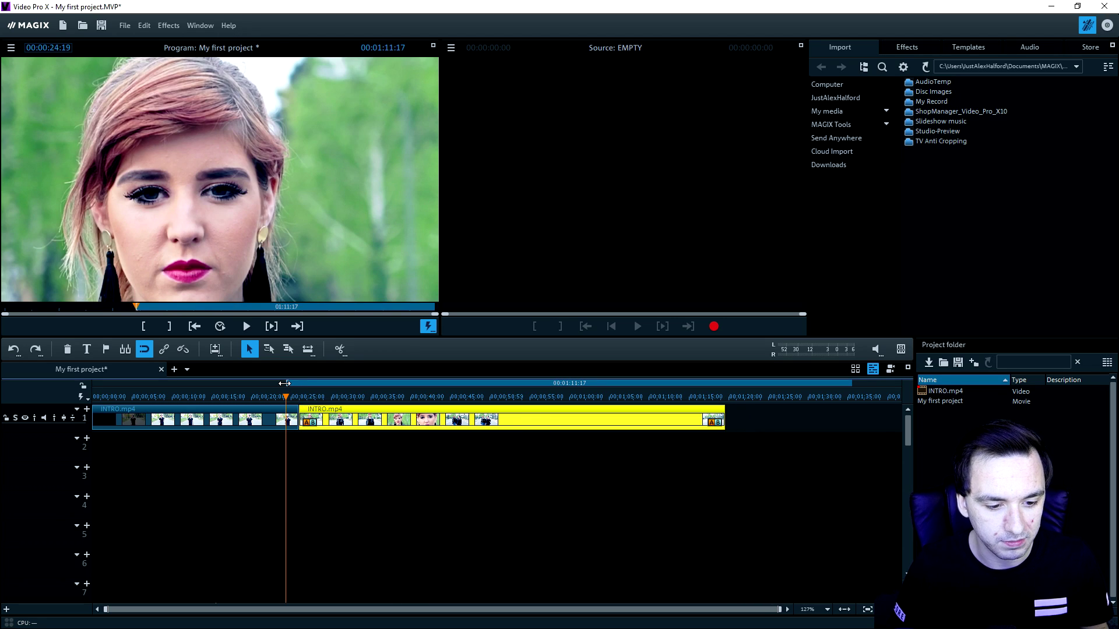
{"action": "scroll", "coordinate": [416, 403], "scroll_direction": "up", "scroll_amount": 3}
{"action": "scroll", "coordinate": [416, 402], "scroll_direction": "up", "scroll_amount": 2}
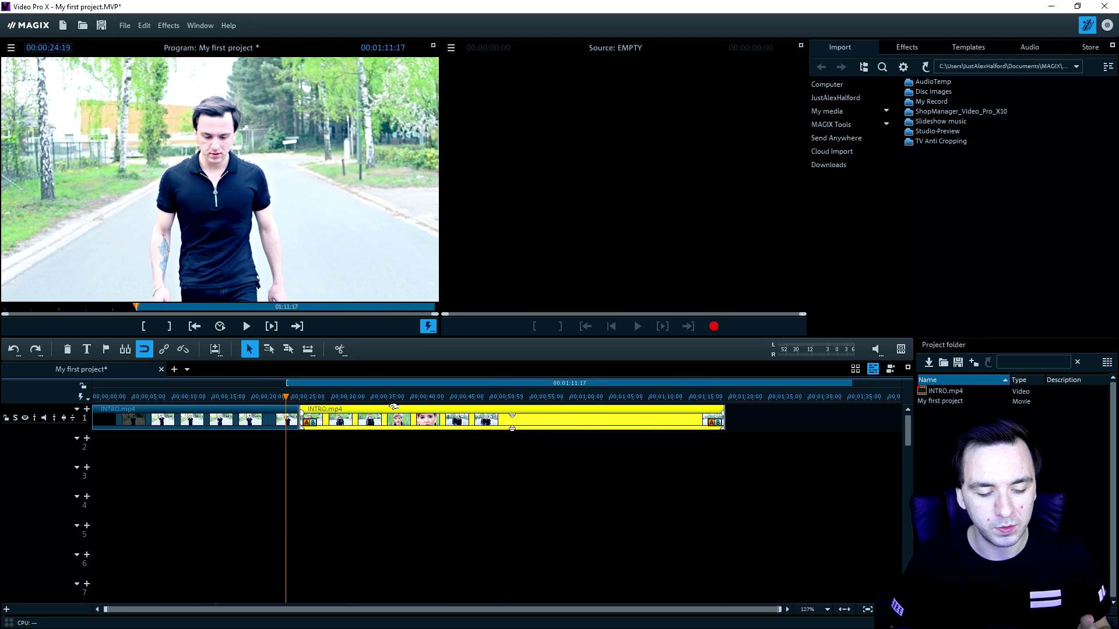
{"action": "left_click", "coordinate": [304, 436]}
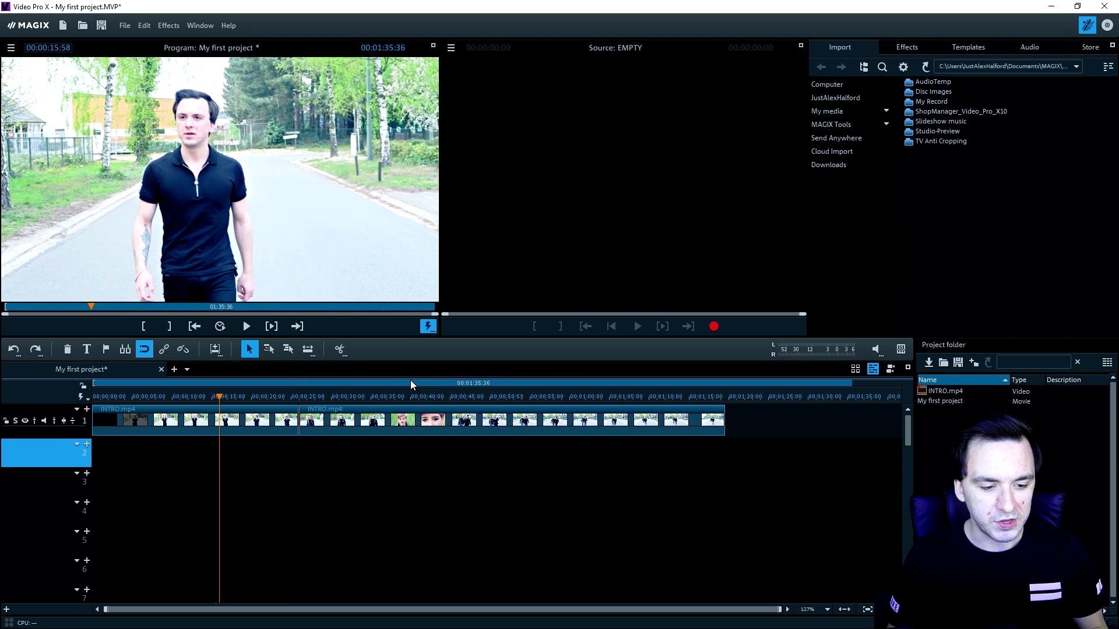
{"action": "left_click", "coordinate": [386, 384]}
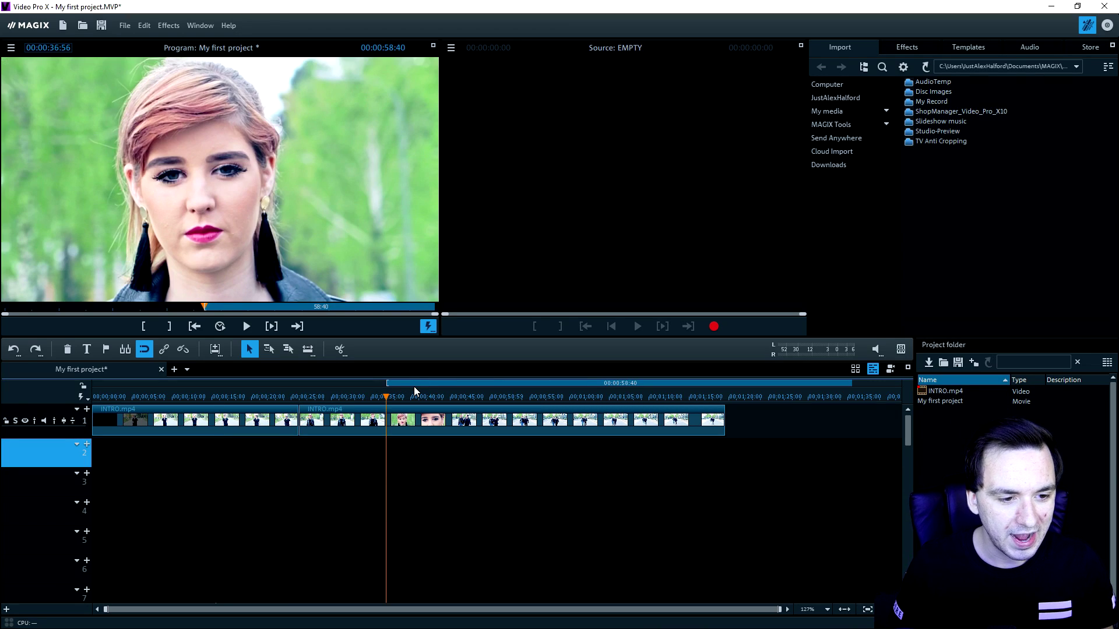
{"action": "left_click", "coordinate": [210, 385]}
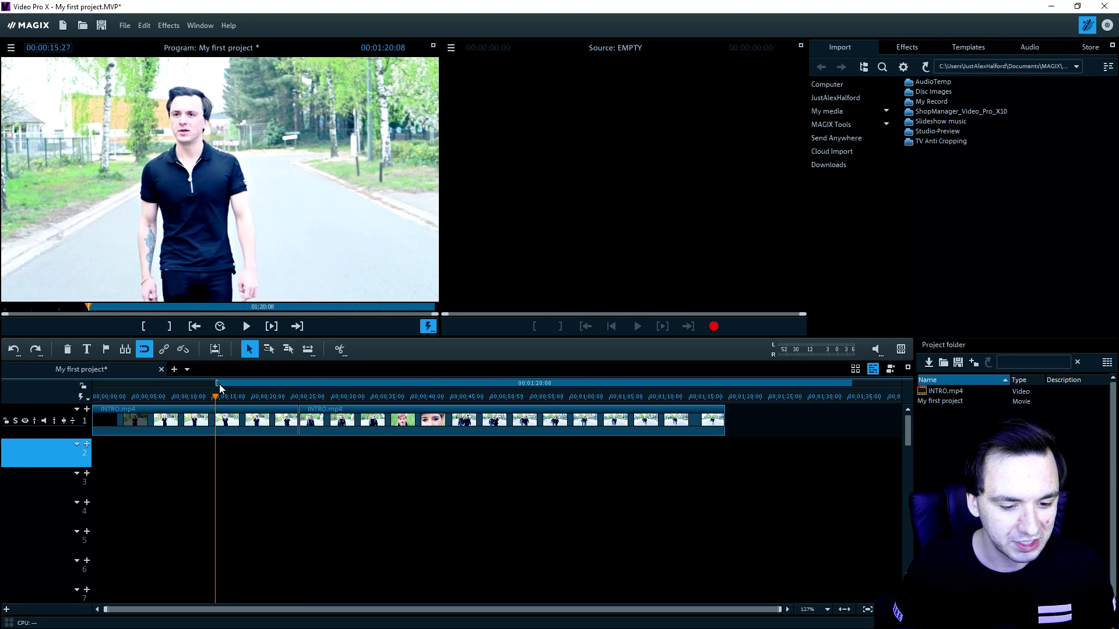
{"action": "left_click", "coordinate": [406, 384]}
{"action": "left_click", "coordinate": [245, 421]}
{"action": "left_click", "coordinate": [243, 452]}
{"action": "left_click", "coordinate": [235, 384]}
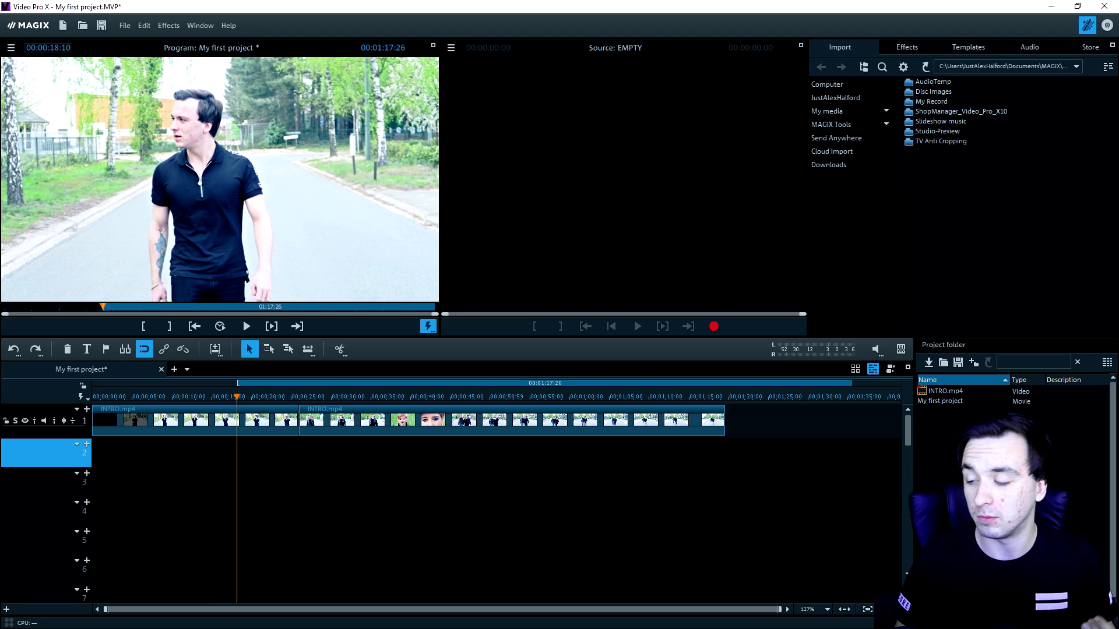
Import outzoom.mp4 into the project folder and play it in the source monitor.
{"action": "left_click_drag", "start_coordinate": [1118, 425], "coordinate": [274, 425]}
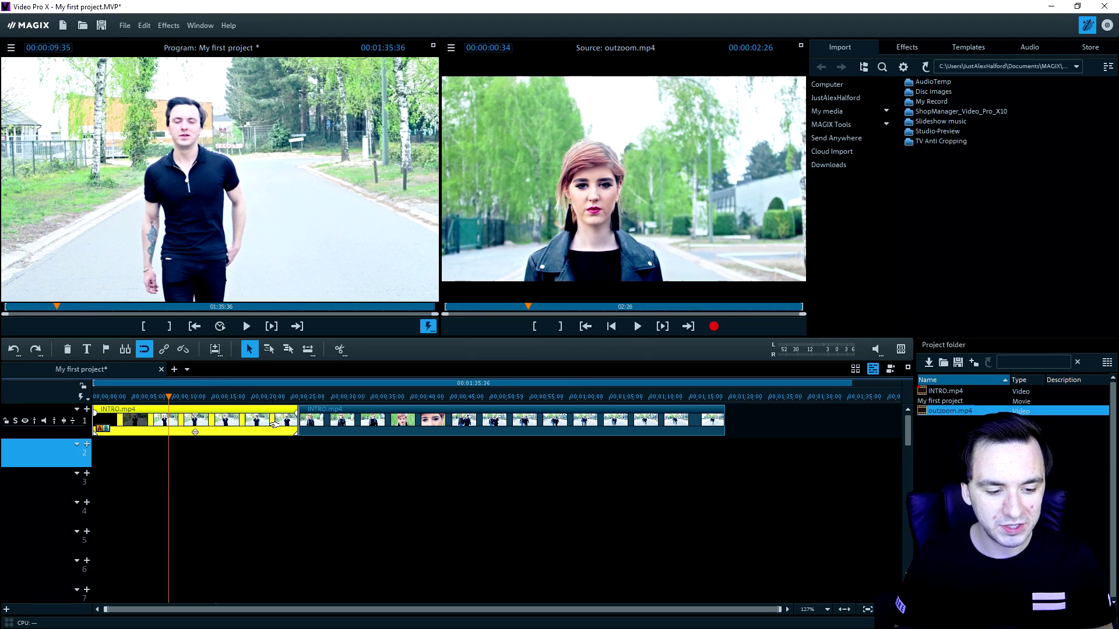
{"action": "left_click", "coordinate": [257, 457]}
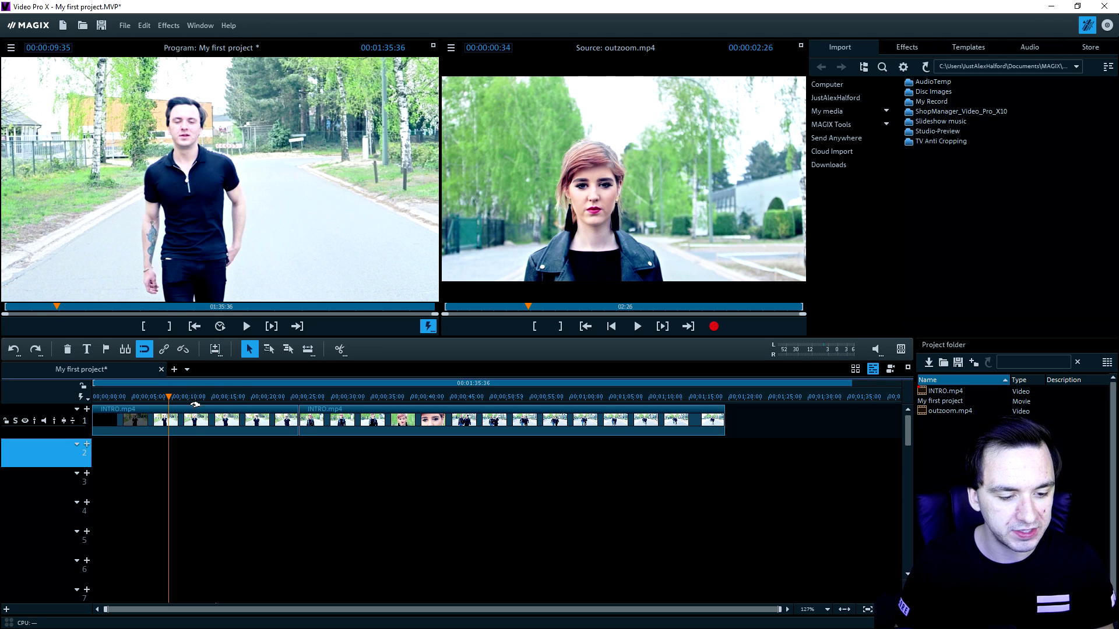
{"action": "left_click", "coordinate": [194, 410]}
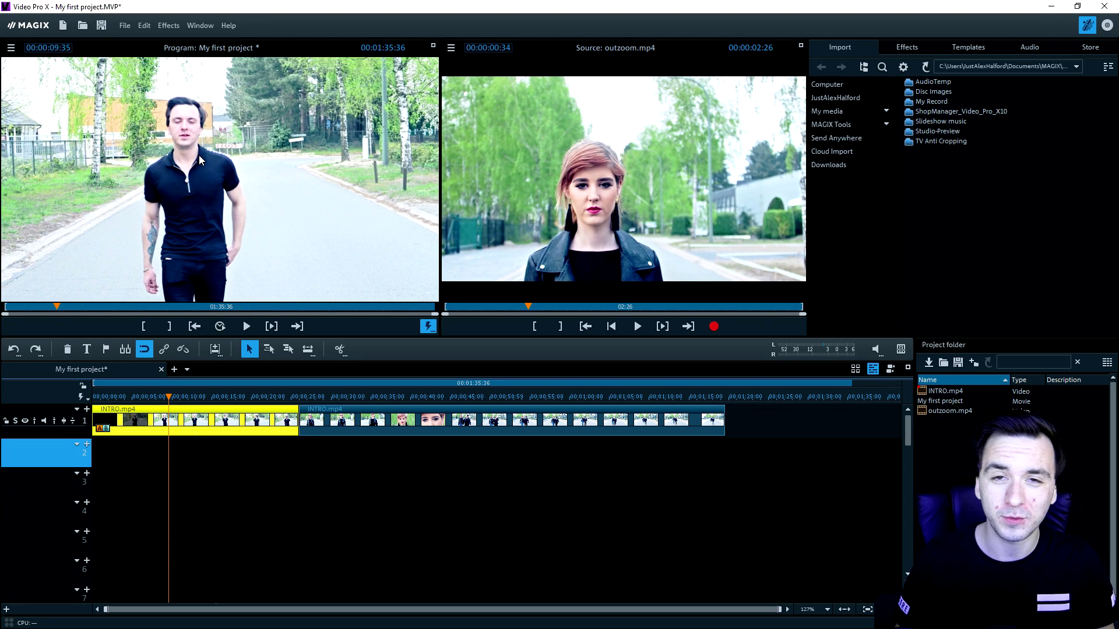
{"action": "left_click", "coordinate": [948, 412]}
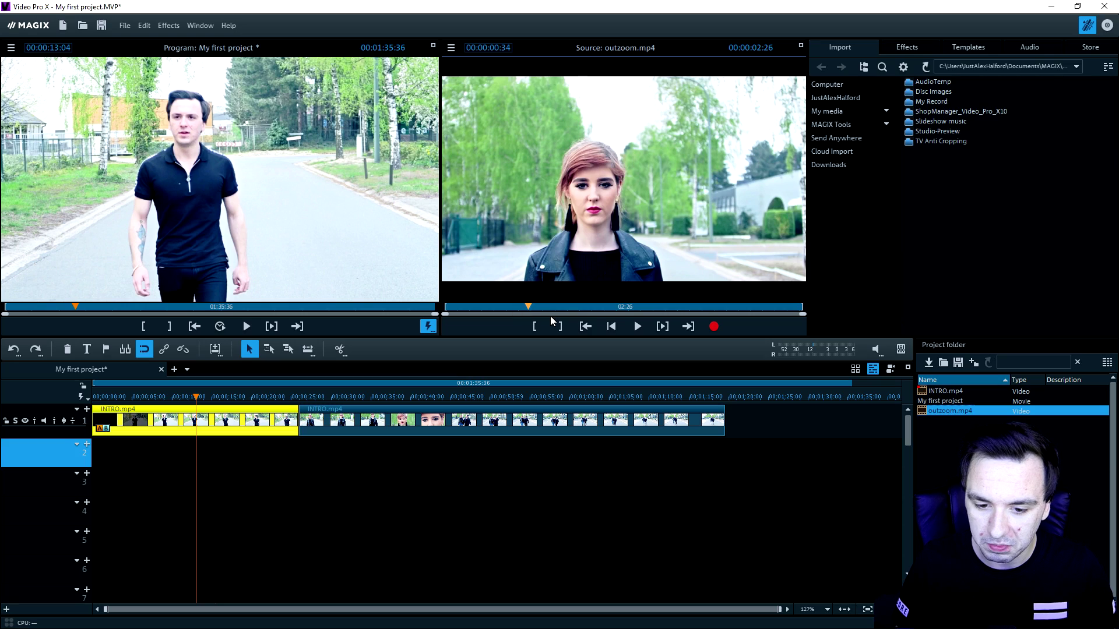
{"action": "left_click", "coordinate": [637, 326]}
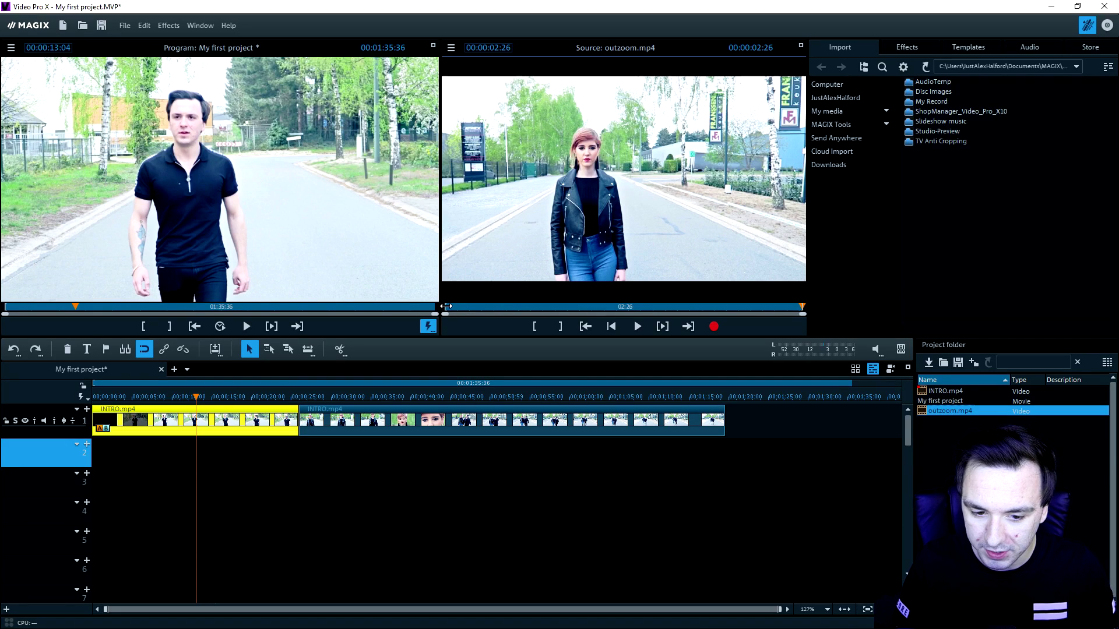
Narrow the source range of outzoom.mp4 from both ends to about 00:24.
{"action": "left_click_drag", "start_coordinate": [446, 306], "coordinate": [544, 306]}
{"action": "left_click_drag", "start_coordinate": [800, 306], "coordinate": [675, 305]}
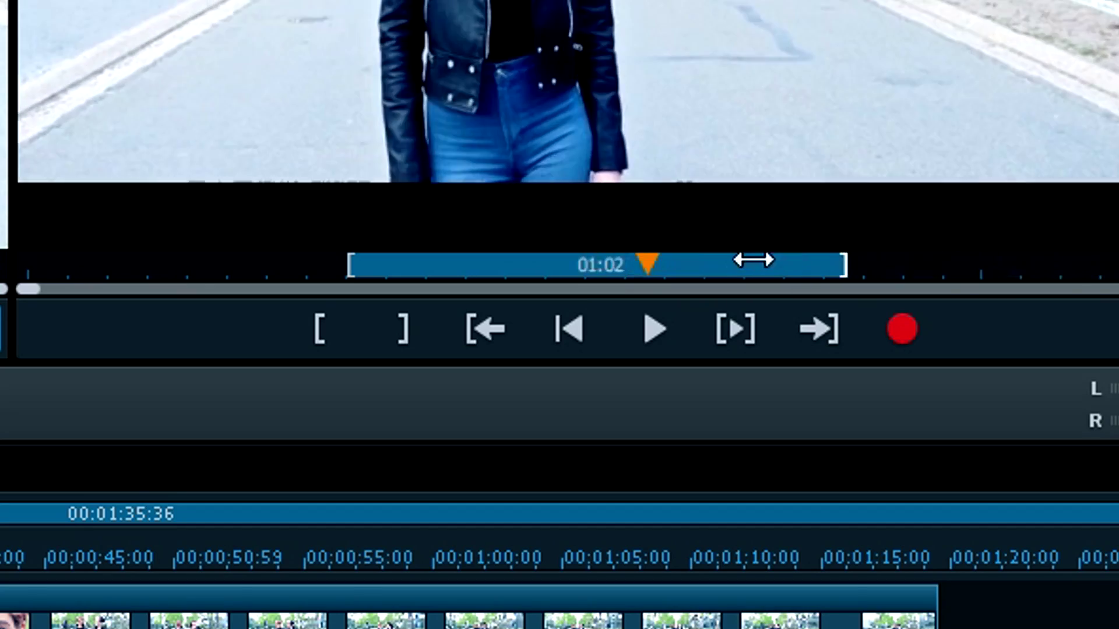
{"action": "left_click_drag", "start_coordinate": [774, 259], "coordinate": [572, 257]}
Set the in point of outzoom.mp4 at the playhead, and set the out point at 00:00:01:10.
{"action": "left_click", "coordinate": [445, 271]}
{"action": "left_click", "coordinate": [319, 330]}
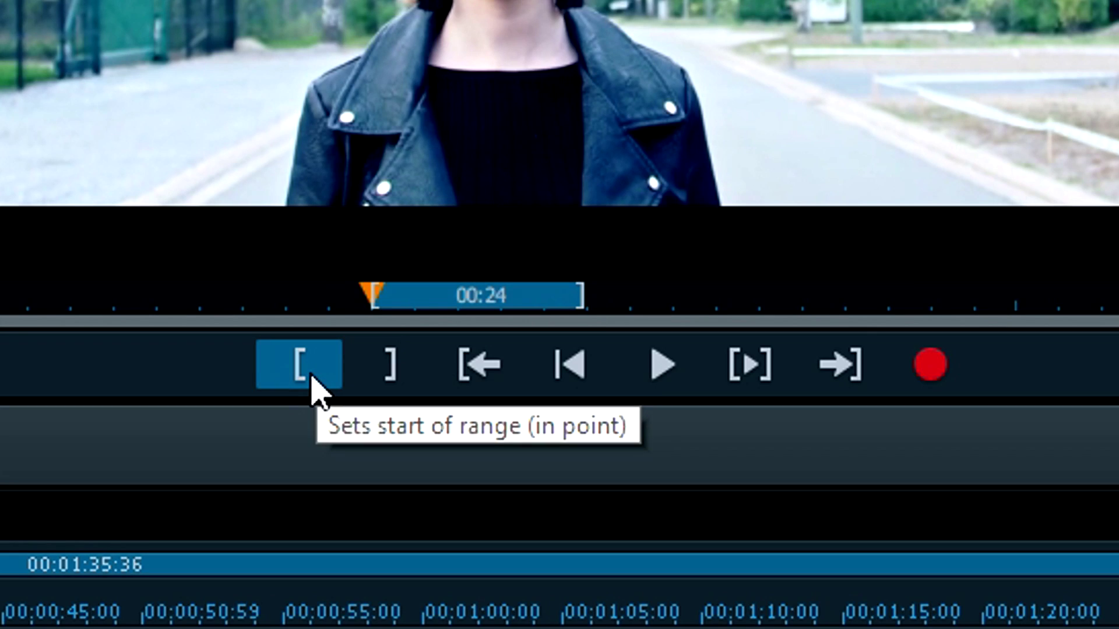
{"action": "left_click_drag", "start_coordinate": [570, 301], "coordinate": [591, 294]}
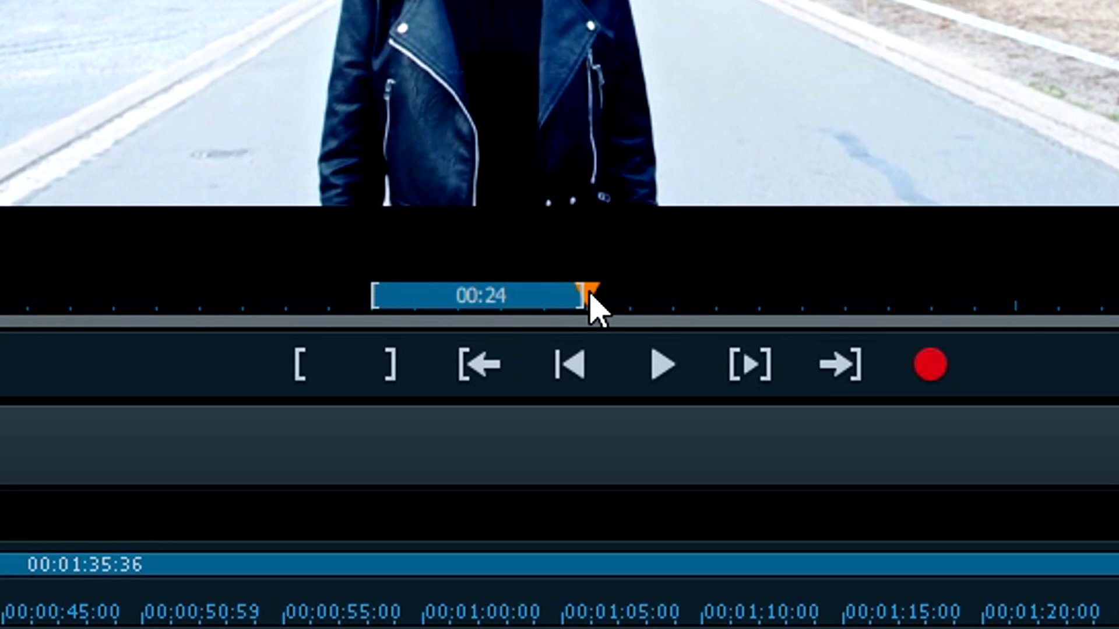
{"action": "left_click", "coordinate": [387, 373]}
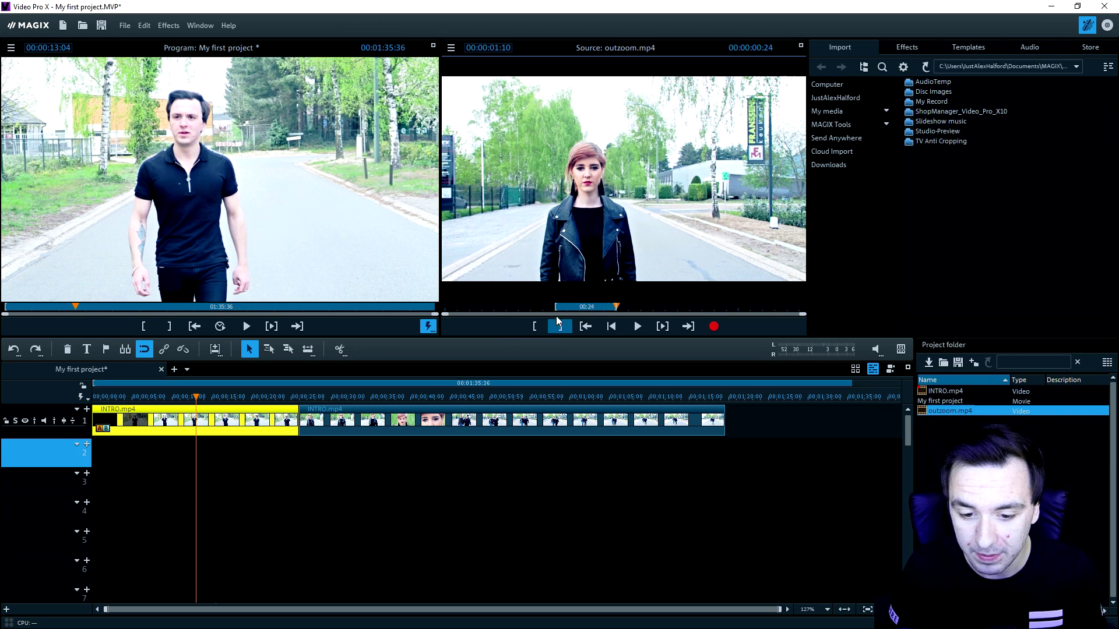
Place the trimmed outzoom.mp4 range on track 1 twice, after the INTRO.mp4 clips, leaving a gap before each copy.
{"action": "left_click", "coordinate": [650, 306]}
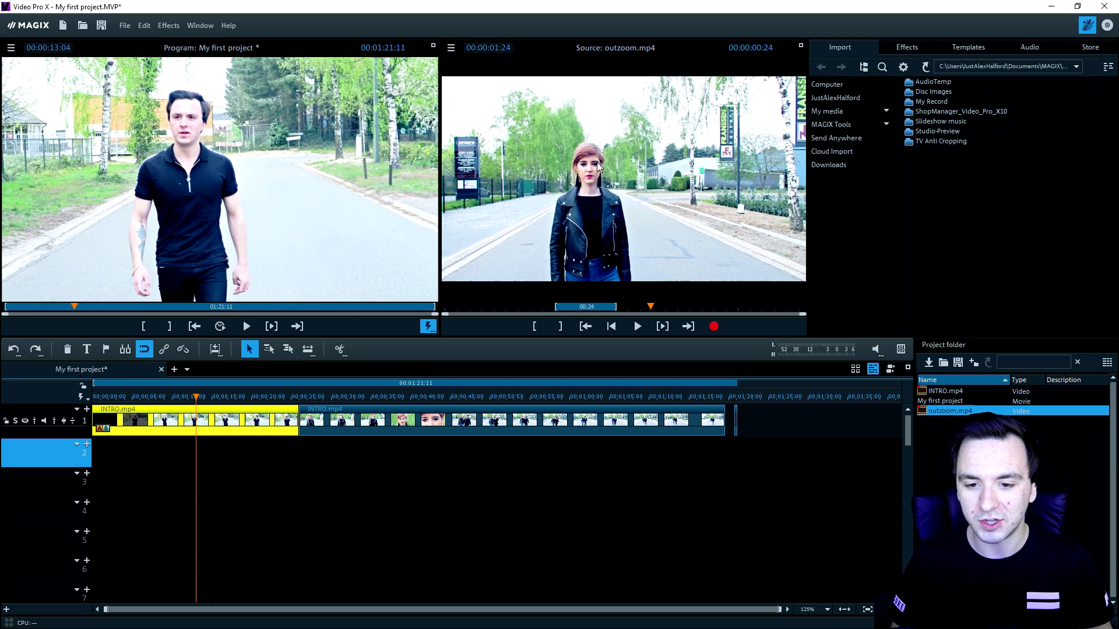
{"action": "left_click_drag", "start_coordinate": [620, 152], "coordinate": [679, 222]}
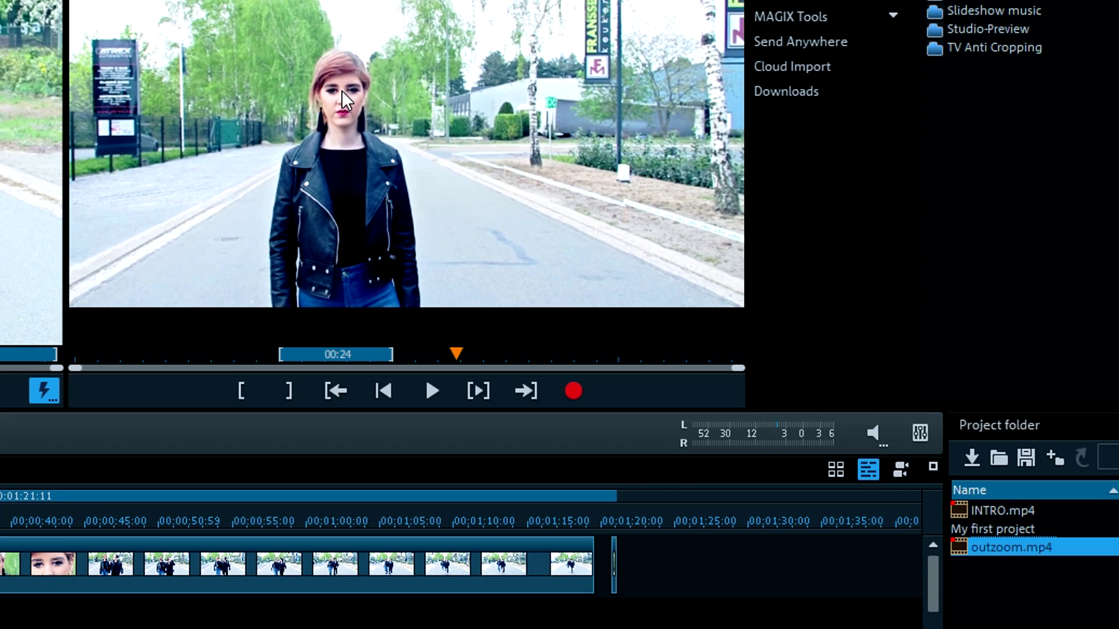
{"action": "left_click_drag", "start_coordinate": [508, 198], "coordinate": [646, 566]}
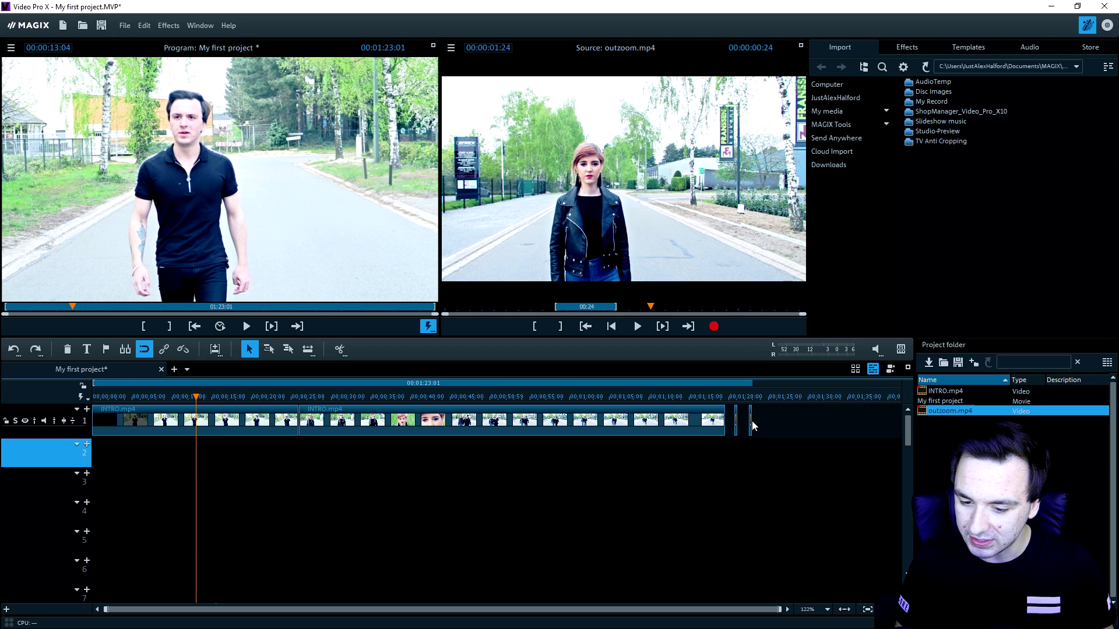
Inspect the two short outzoom.mp4 snippets on track 1 and set the playhead at the start of the first one.
{"action": "scroll", "coordinate": [751, 421], "scroll_direction": "down", "scroll_amount": 3}
{"action": "scroll", "coordinate": [752, 420], "scroll_direction": "up", "scroll_amount": 3}
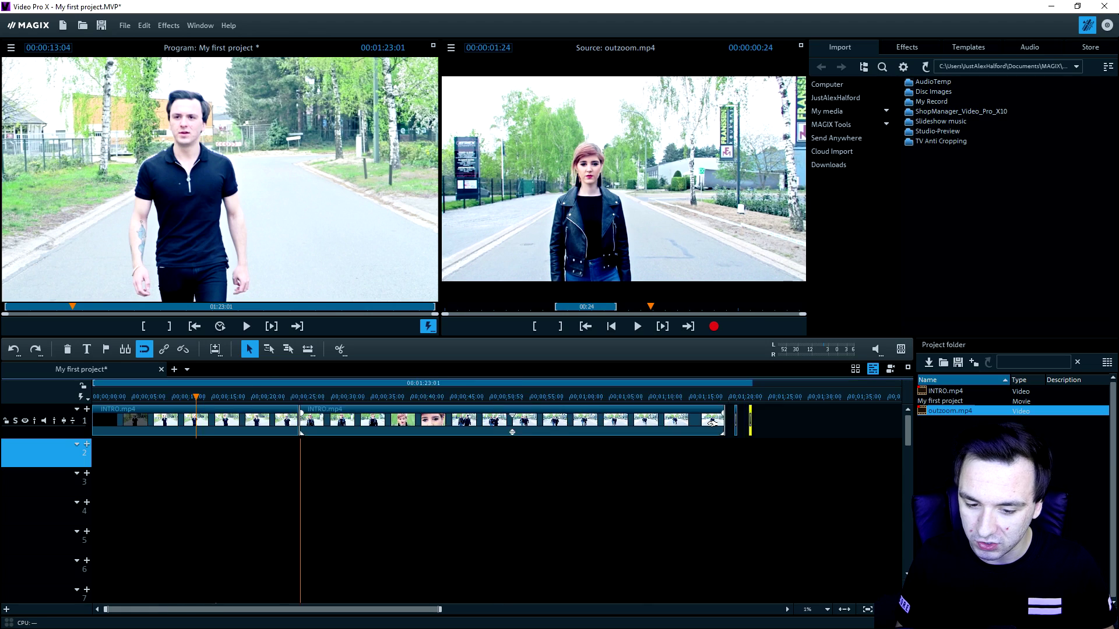
{"action": "scroll", "coordinate": [554, 425], "scroll_direction": "down", "scroll_amount": 5}
{"action": "scroll", "coordinate": [553, 425], "scroll_direction": "up", "scroll_amount": 5}
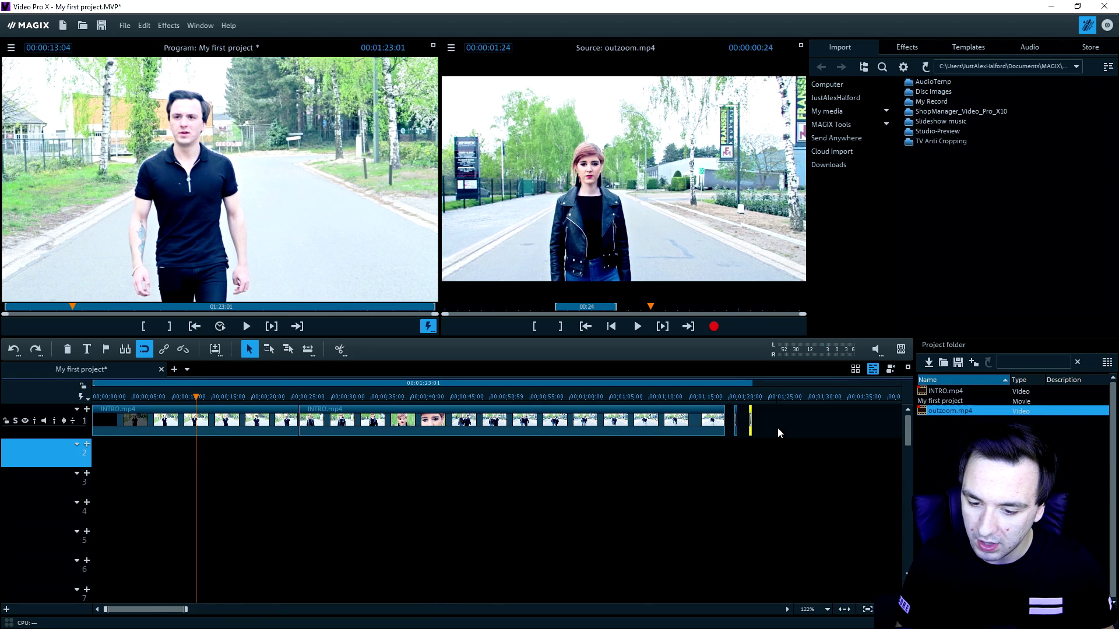
{"action": "scroll", "coordinate": [754, 421], "scroll_direction": "up", "scroll_amount": 6}
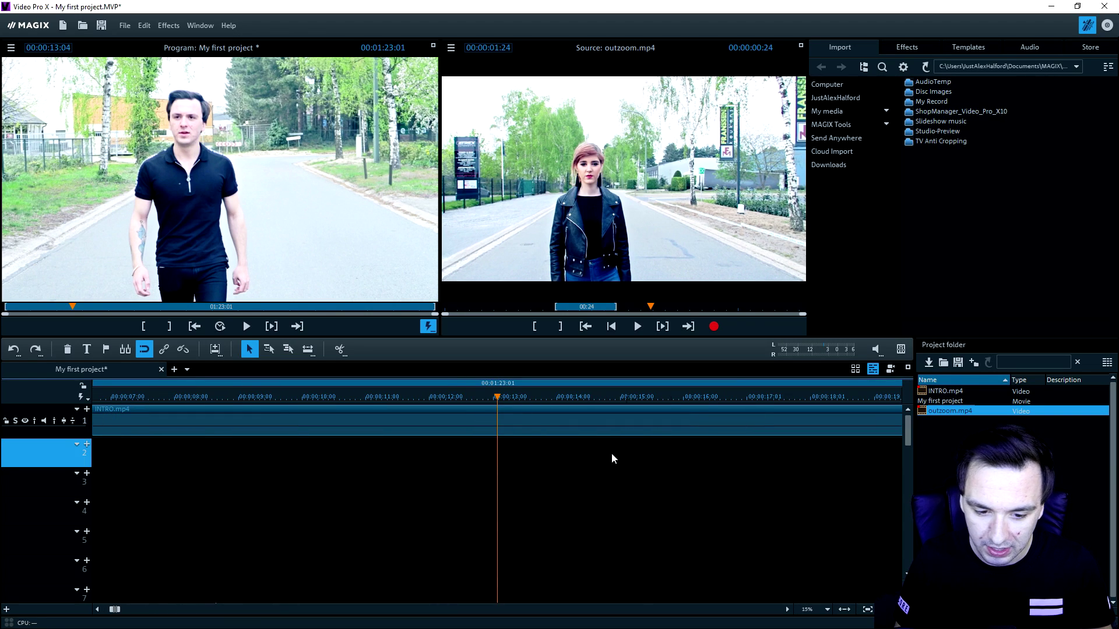
{"action": "left_click", "coordinate": [444, 420]}
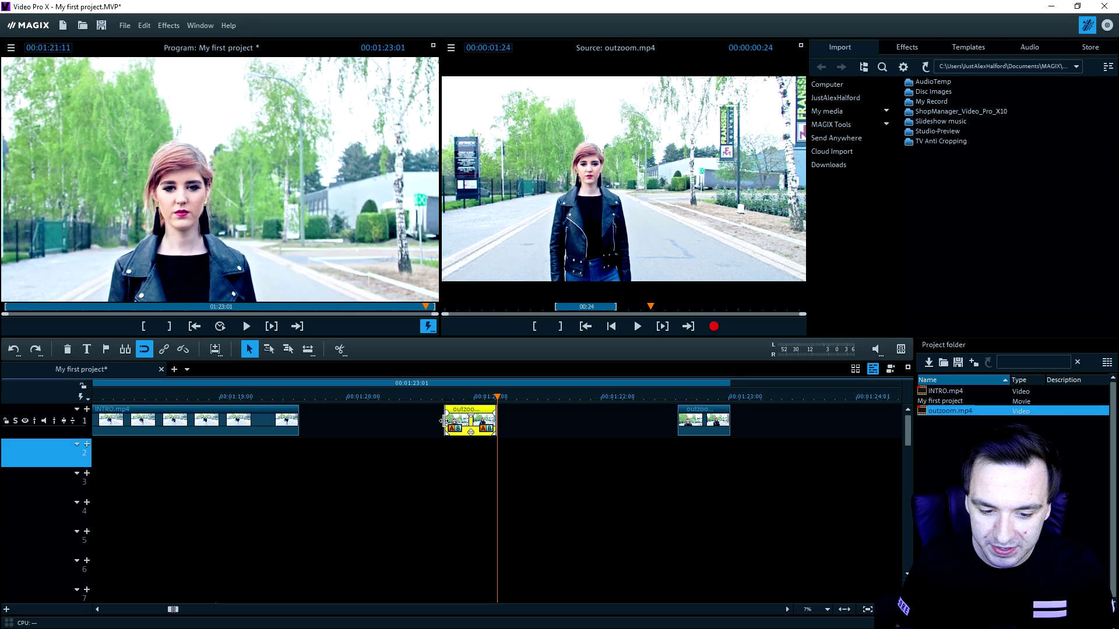
{"action": "left_click", "coordinate": [441, 384]}
{"action": "left_click", "coordinate": [448, 456]}
{"action": "left_click_drag", "start_coordinate": [441, 396], "coordinate": [448, 396]}
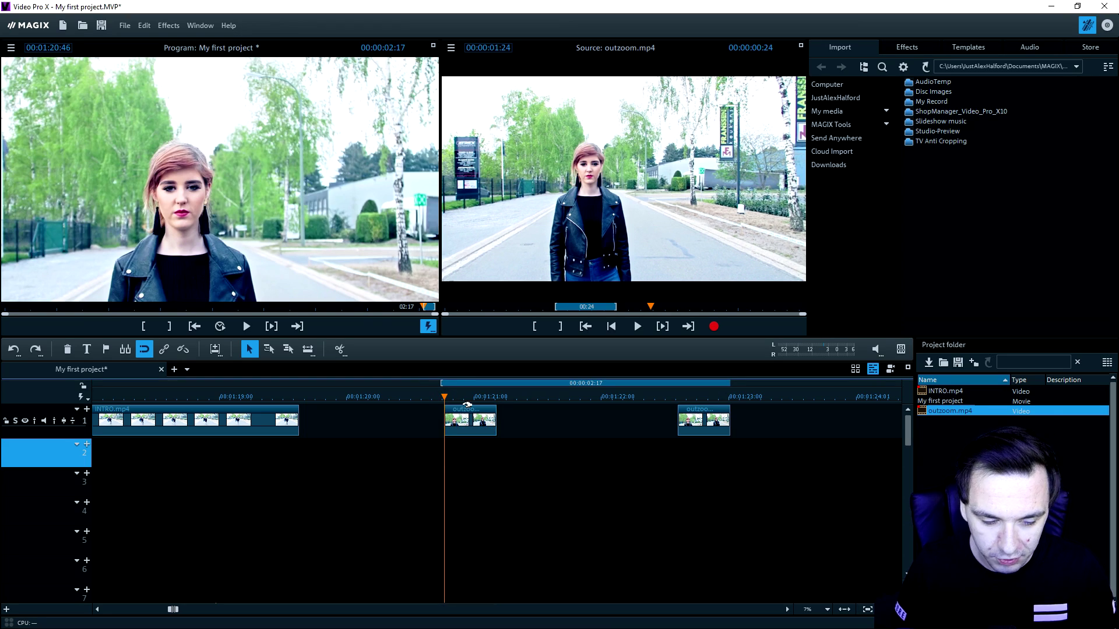
Undo the placement of both outzoom.mp4 snippets on track 1.
{"action": "key", "text": "ctrl+z"}
{"action": "key", "text": "ctrl+z"}
{"action": "key", "text": "ctrl+z"}
{"action": "key", "text": "ctrl+z"}
{"action": "key", "text": "ctrl+z"}
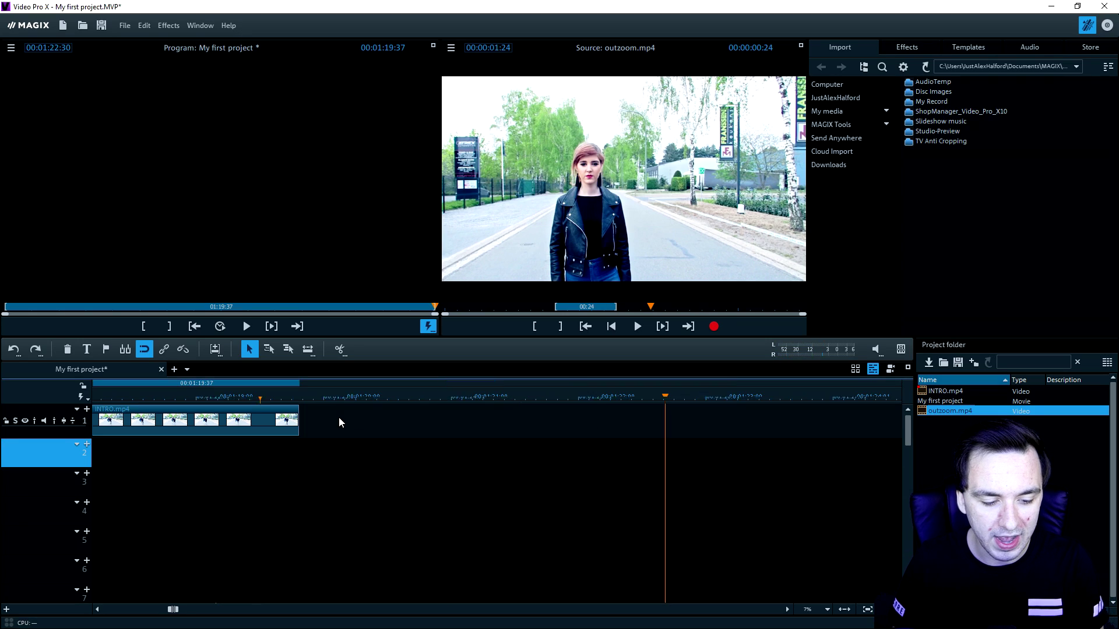
Split the second INTRO.mp4 clip on track 1 at 00:01:02:38.
{"action": "scroll", "coordinate": [278, 406], "scroll_direction": "down", "scroll_amount": 10}
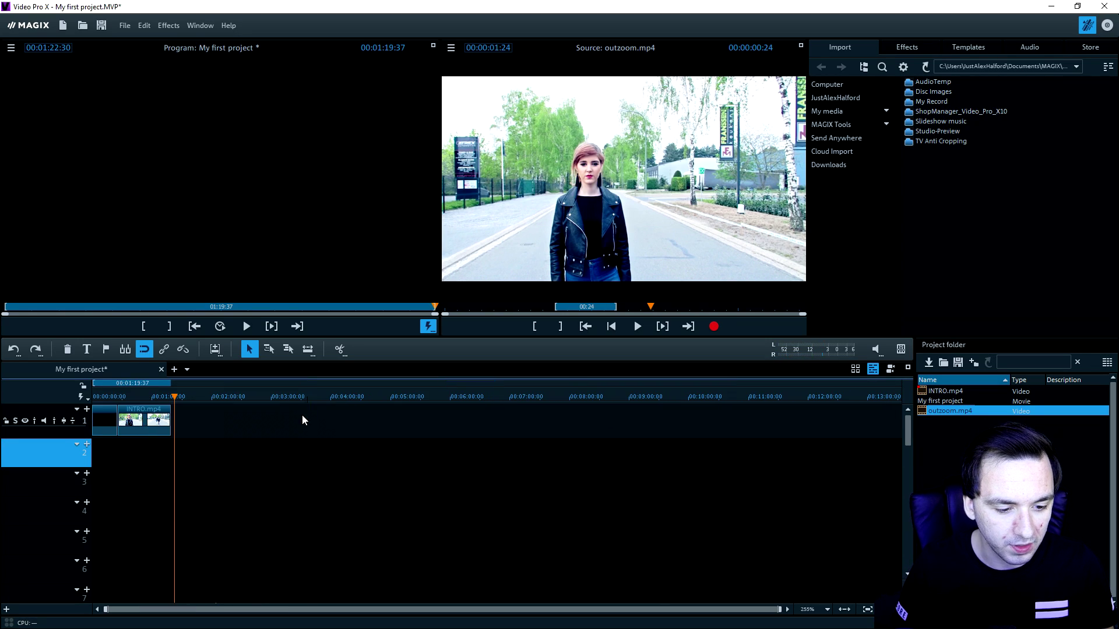
{"action": "left_click", "coordinate": [130, 420]}
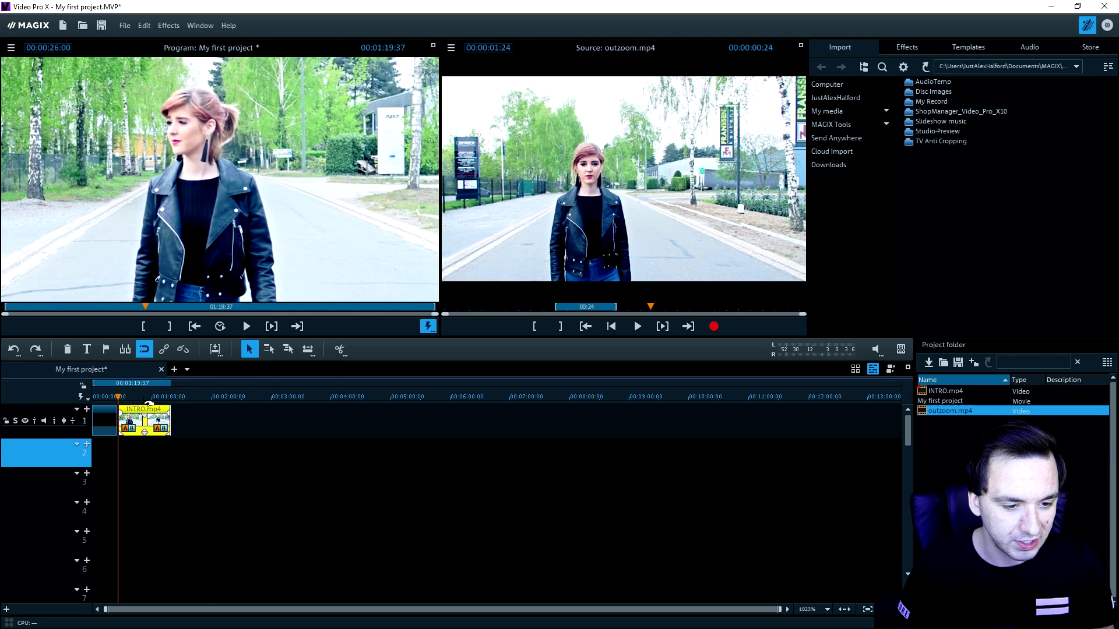
{"action": "scroll", "coordinate": [131, 419], "scroll_direction": "up", "scroll_amount": 3}
{"action": "scroll", "coordinate": [141, 414], "scroll_direction": "up", "scroll_amount": 3}
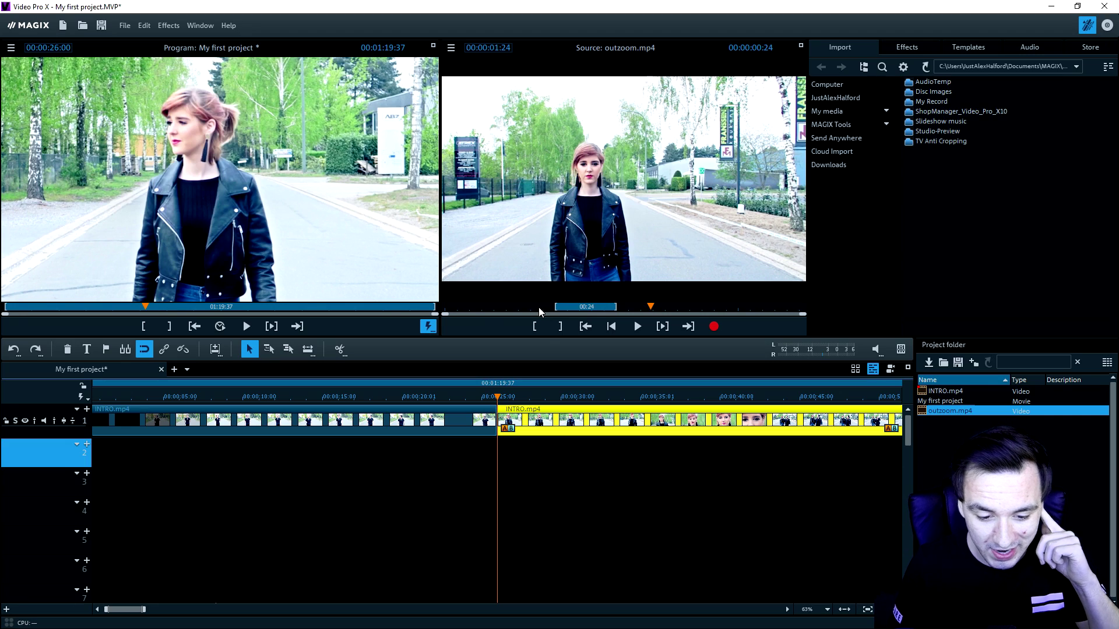
{"action": "scroll", "coordinate": [537, 439], "scroll_direction": "right", "scroll_amount": 10}
{"action": "scroll", "coordinate": [361, 408], "scroll_direction": "left", "scroll_amount": 5}
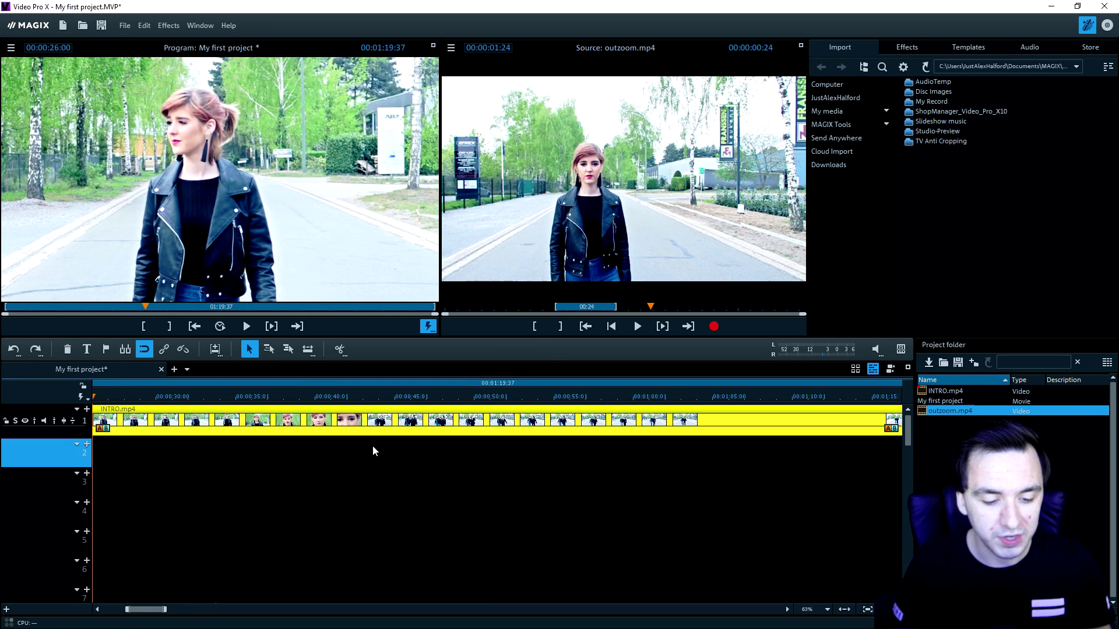
{"action": "scroll", "coordinate": [375, 445], "scroll_direction": "right", "scroll_amount": 2}
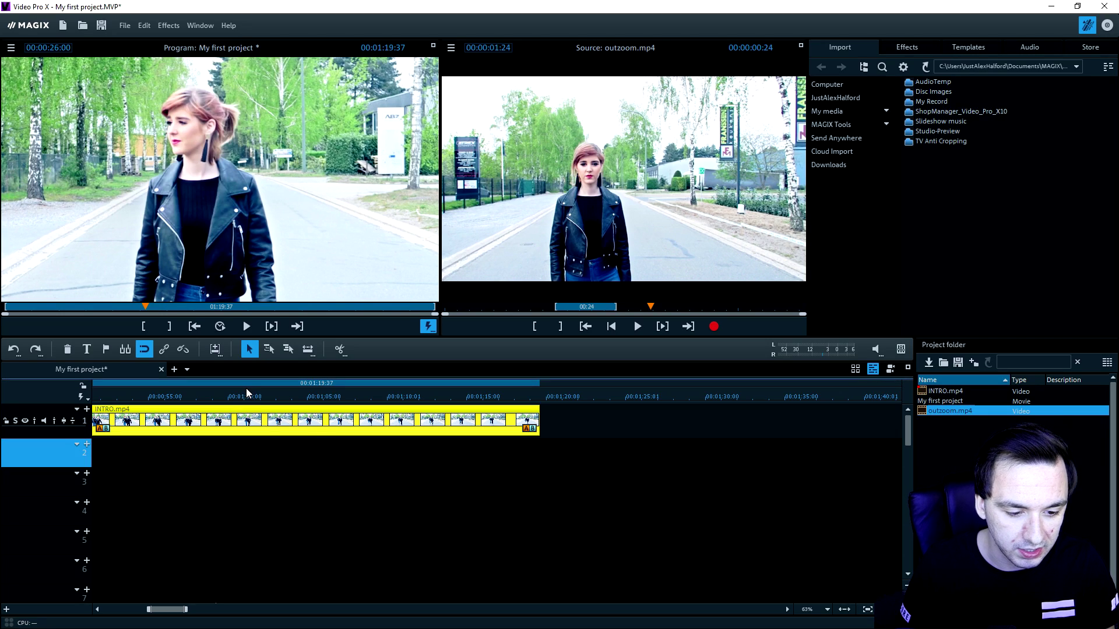
{"action": "left_click", "coordinate": [264, 450]}
{"action": "left_click", "coordinate": [269, 397]}
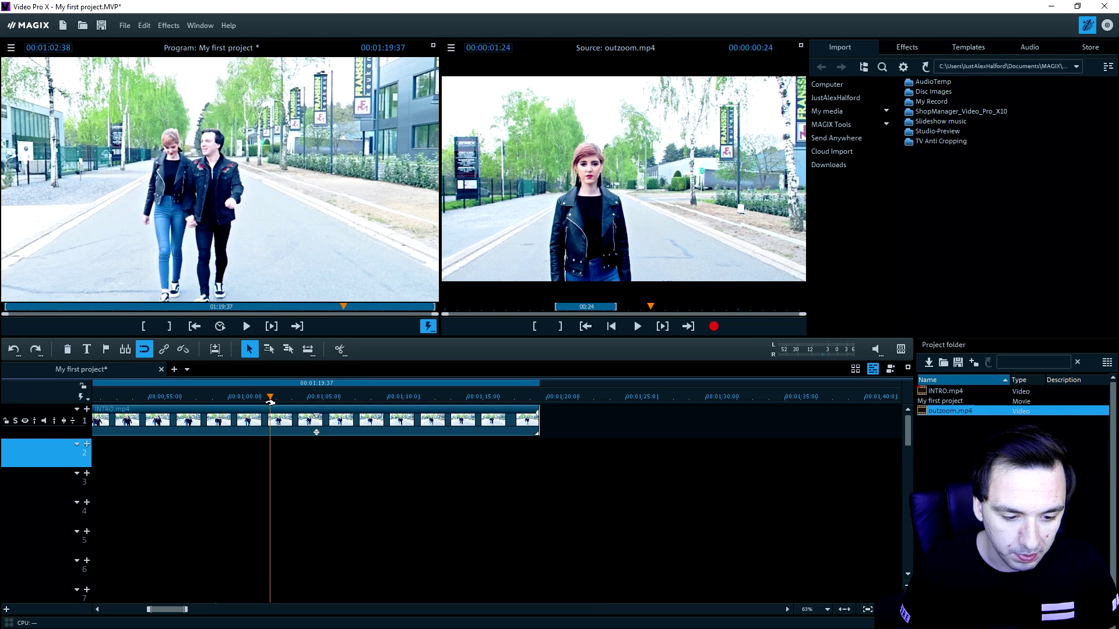
{"action": "key", "text": "t"}
Split the INTRO.mp4 clip again at 00:01:05:49 and delete the piece between the two cuts.
{"action": "left_click", "coordinate": [320, 397]}
{"action": "key", "text": "t"}
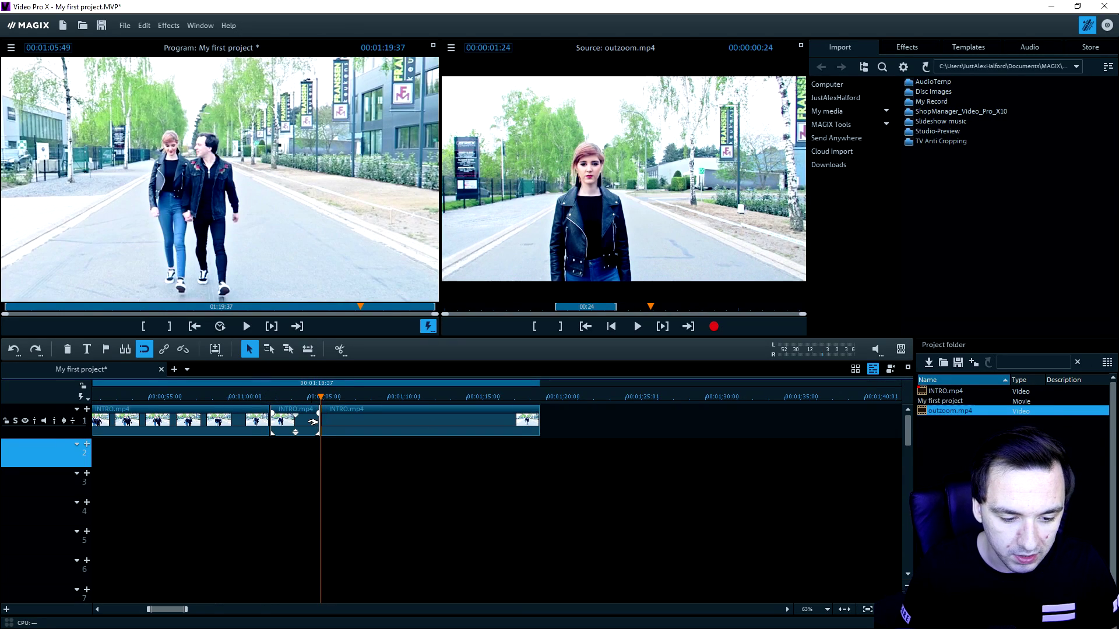
{"action": "left_click", "coordinate": [304, 423]}
{"action": "key", "text": "Delete"}
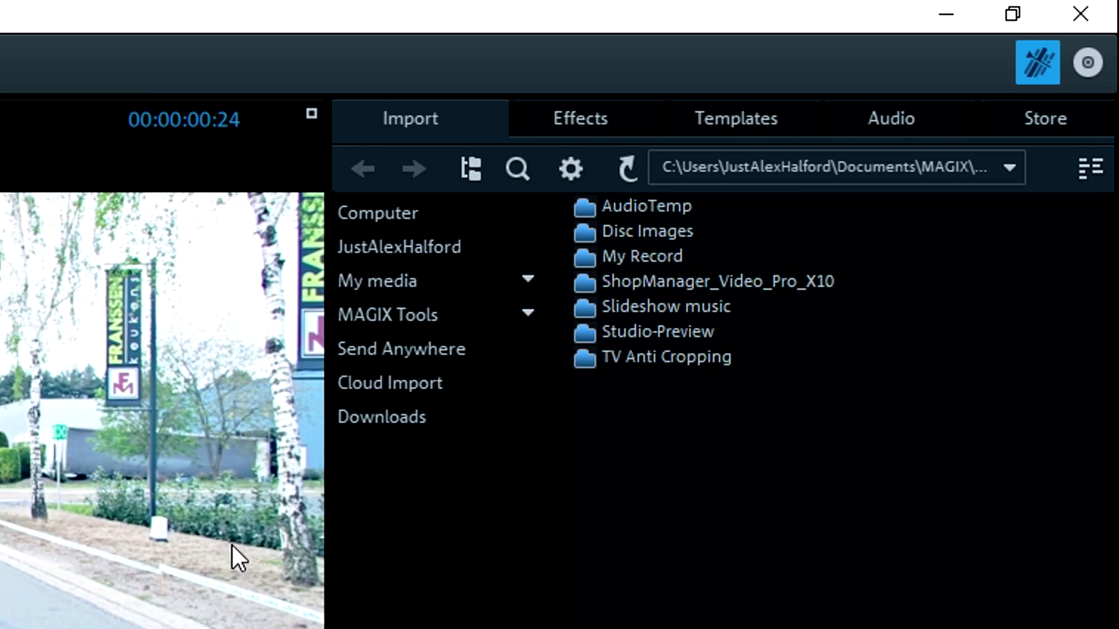
Browse the available video effects and view the Gaussian Blur and Glow entries.
{"action": "left_click", "coordinate": [588, 120]}
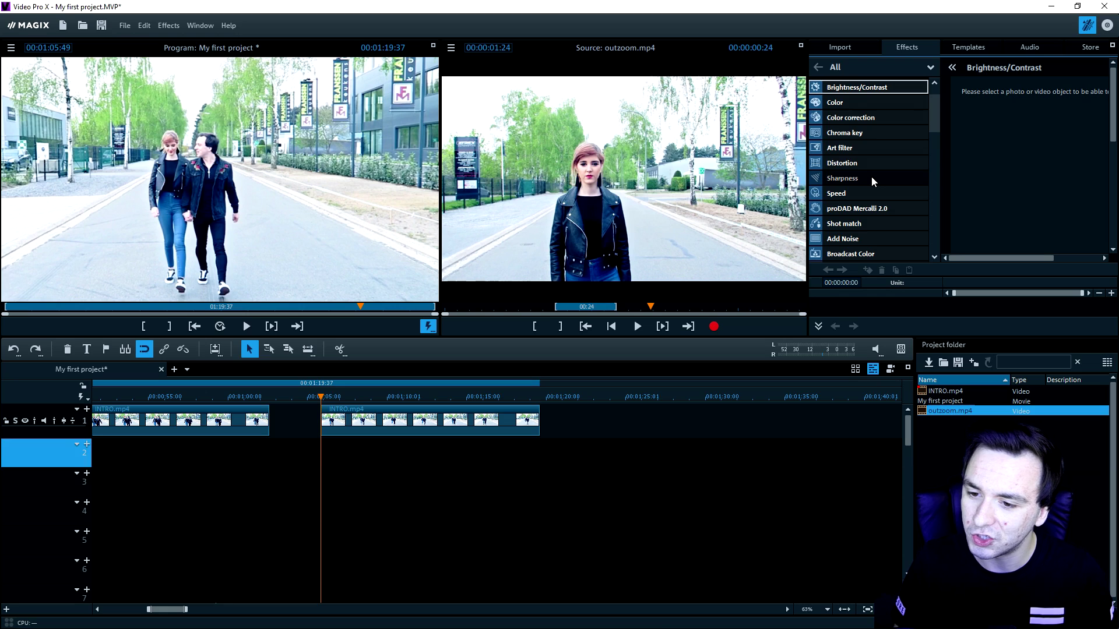
{"action": "scroll", "coordinate": [866, 201], "scroll_direction": "down", "scroll_amount": 4}
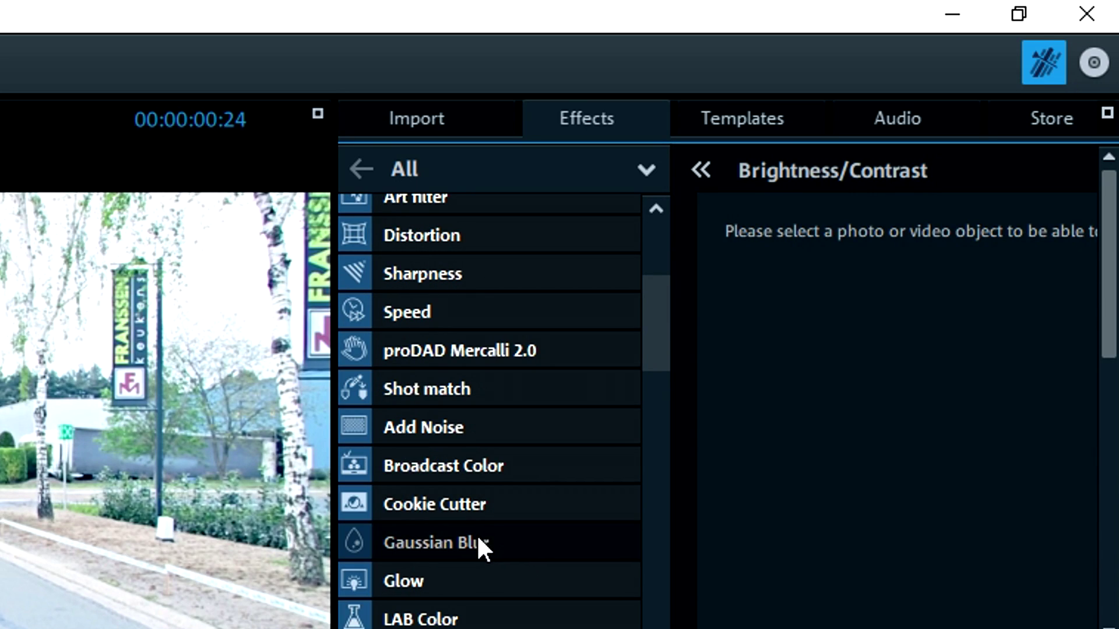
{"action": "left_click", "coordinate": [477, 535]}
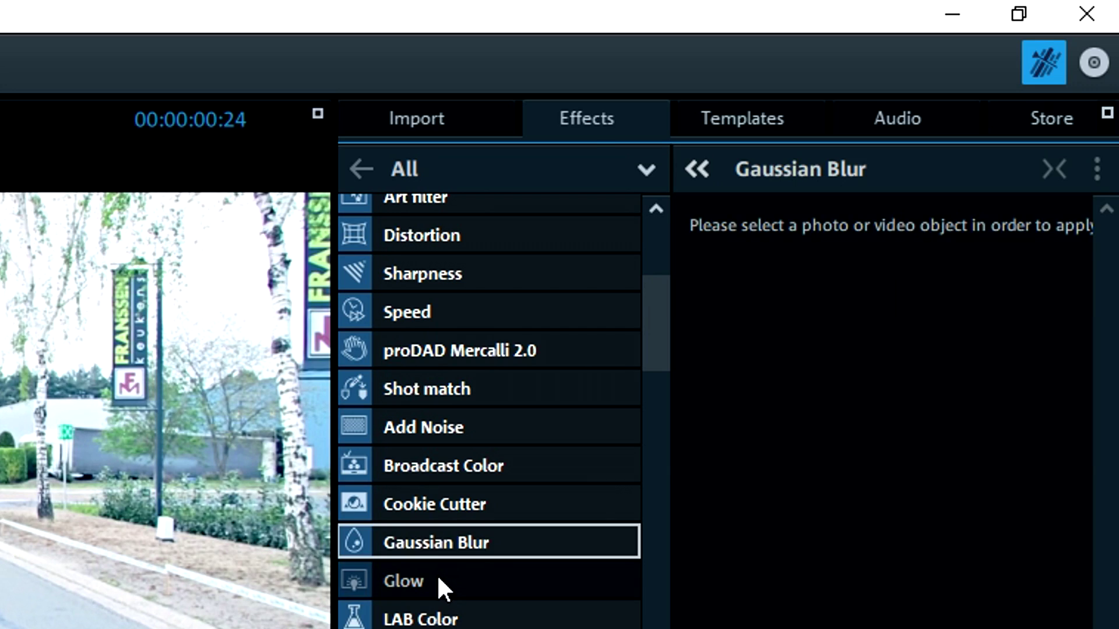
{"action": "left_click", "coordinate": [437, 577]}
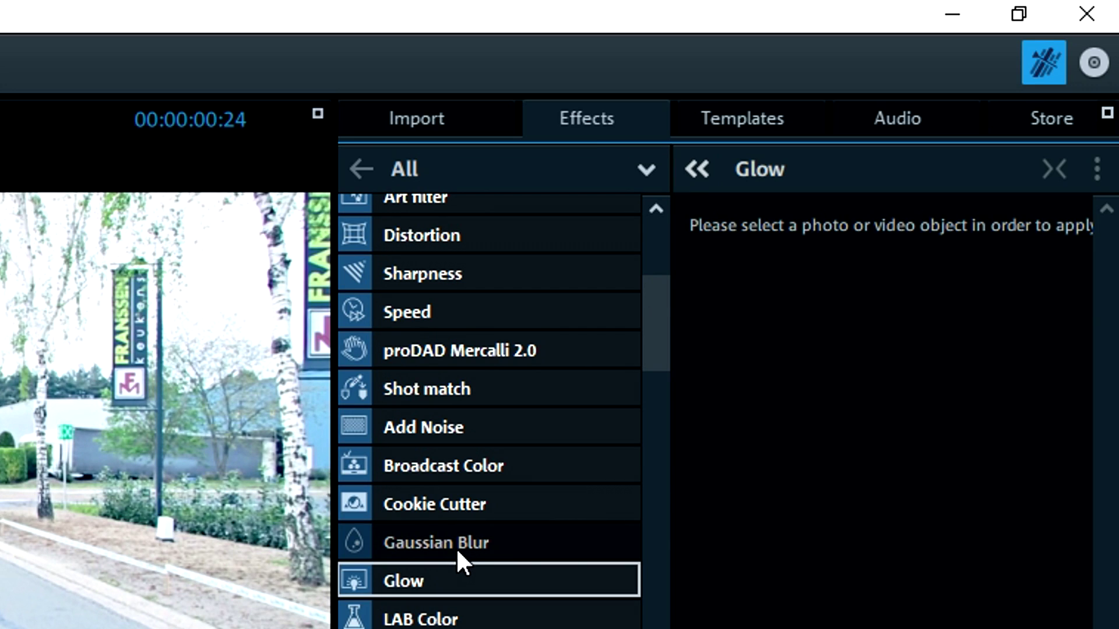
{"action": "scroll", "coordinate": [471, 529], "scroll_direction": "down", "scroll_amount": 2}
{"action": "scroll", "coordinate": [474, 526], "scroll_direction": "down", "scroll_amount": 3}
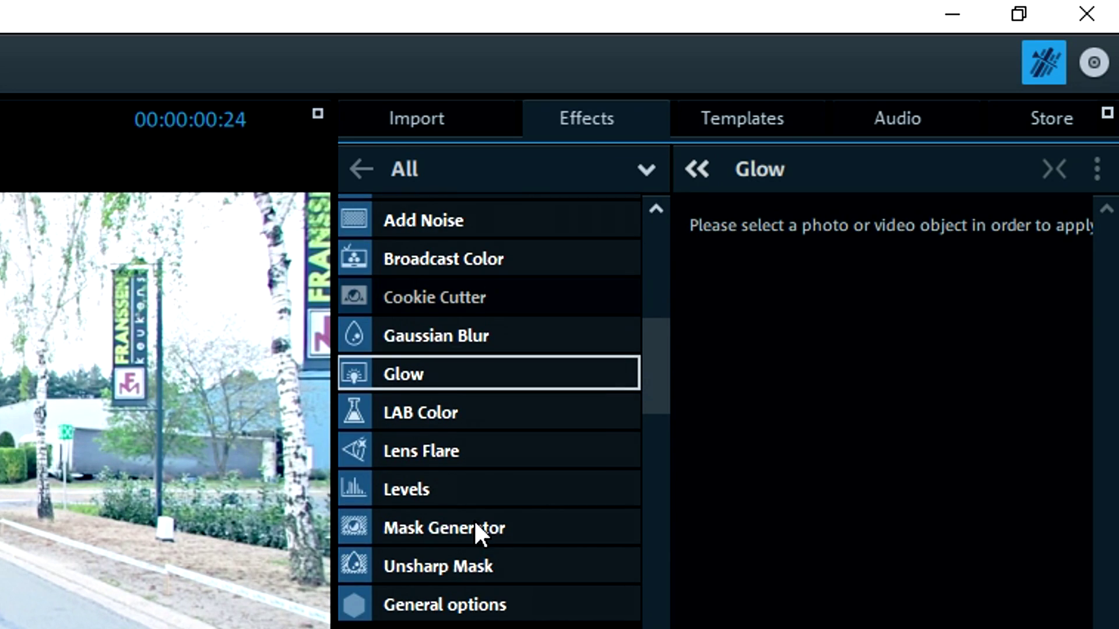
Browse the Intros/Outros Basic collection among the intro and outro animation templates.
{"action": "left_click", "coordinate": [730, 119]}
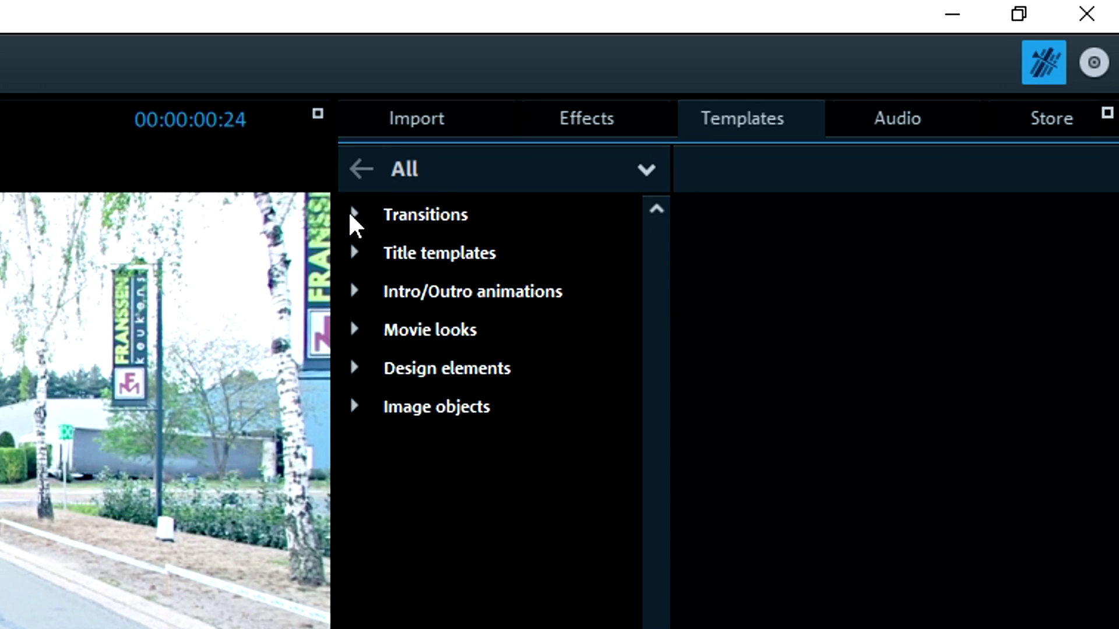
{"action": "left_click", "coordinate": [357, 290]}
{"action": "left_click", "coordinate": [448, 326]}
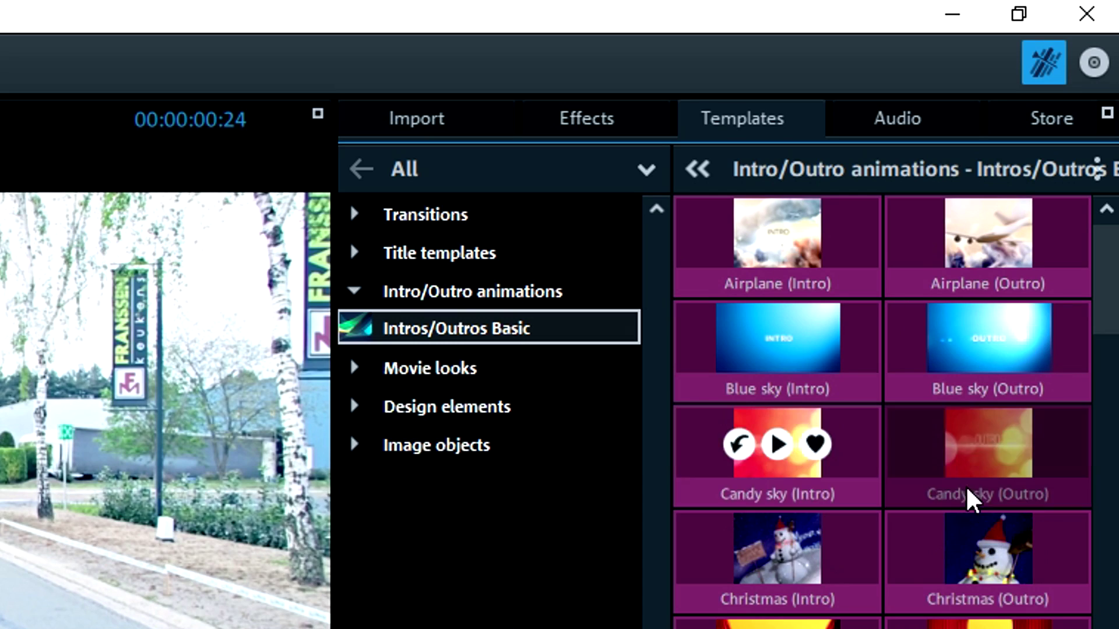
{"action": "scroll", "coordinate": [875, 542], "scroll_direction": "down", "scroll_amount": 2}
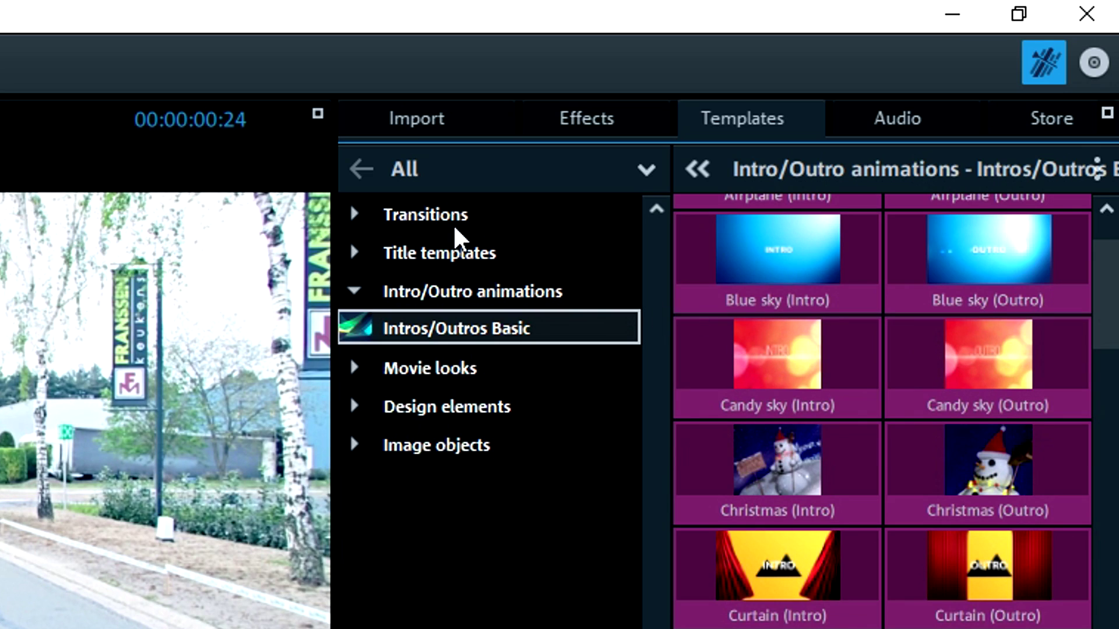
Preview the 2 tiles and Fold tiles transitions from the 3D Tiles Basic collection.
{"action": "left_click", "coordinate": [402, 217]}
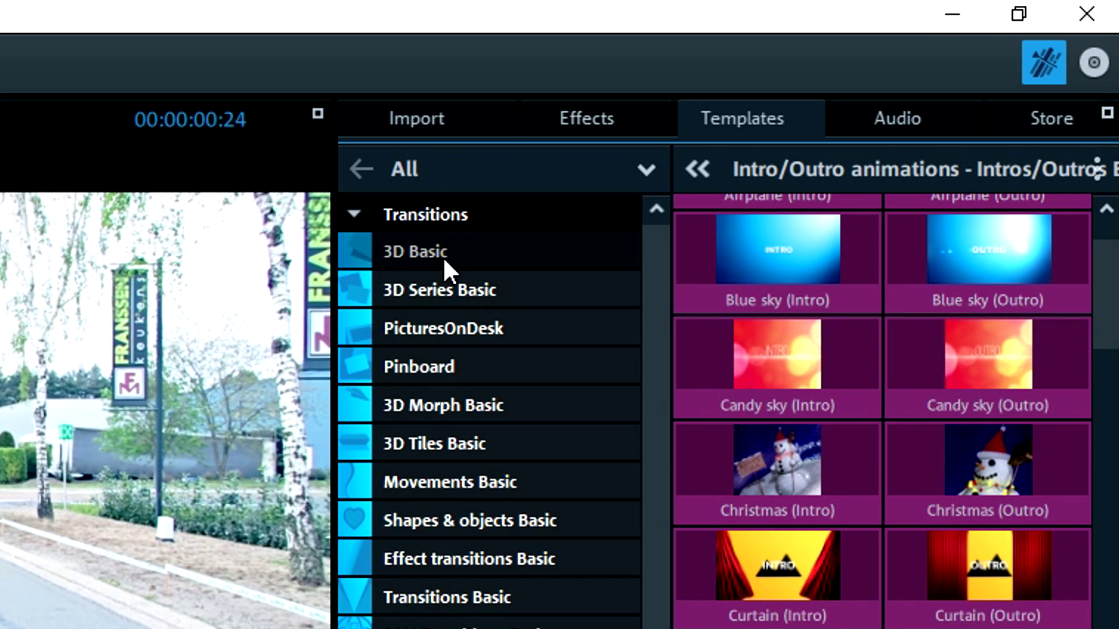
{"action": "left_click", "coordinate": [487, 440]}
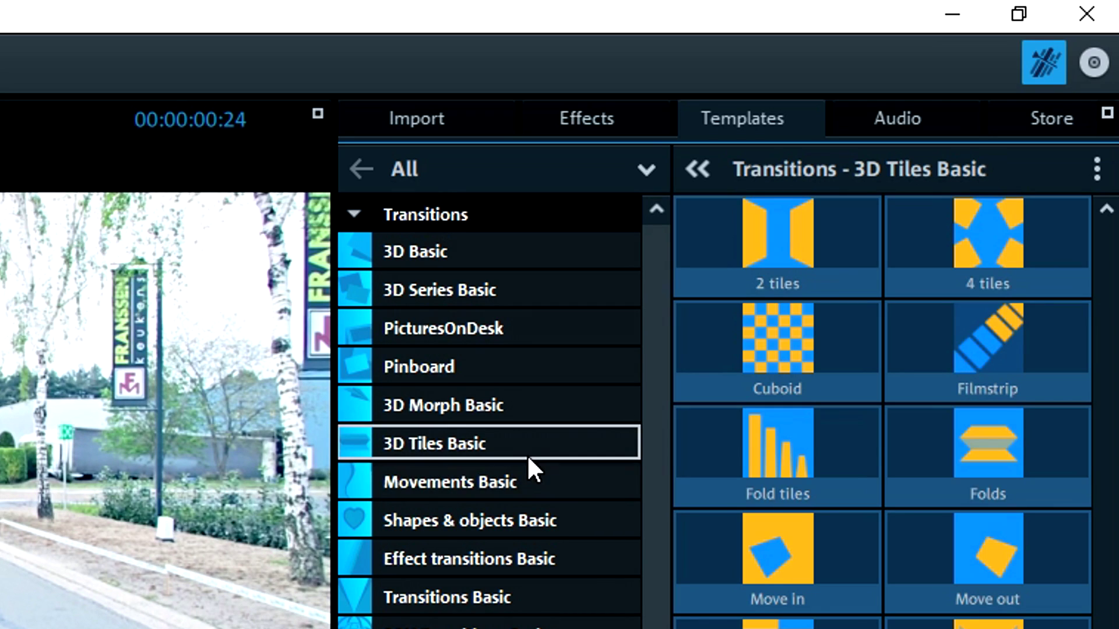
{"action": "mouse_move", "coordinate": [836, 253]}
{"action": "left_click", "coordinate": [743, 243]}
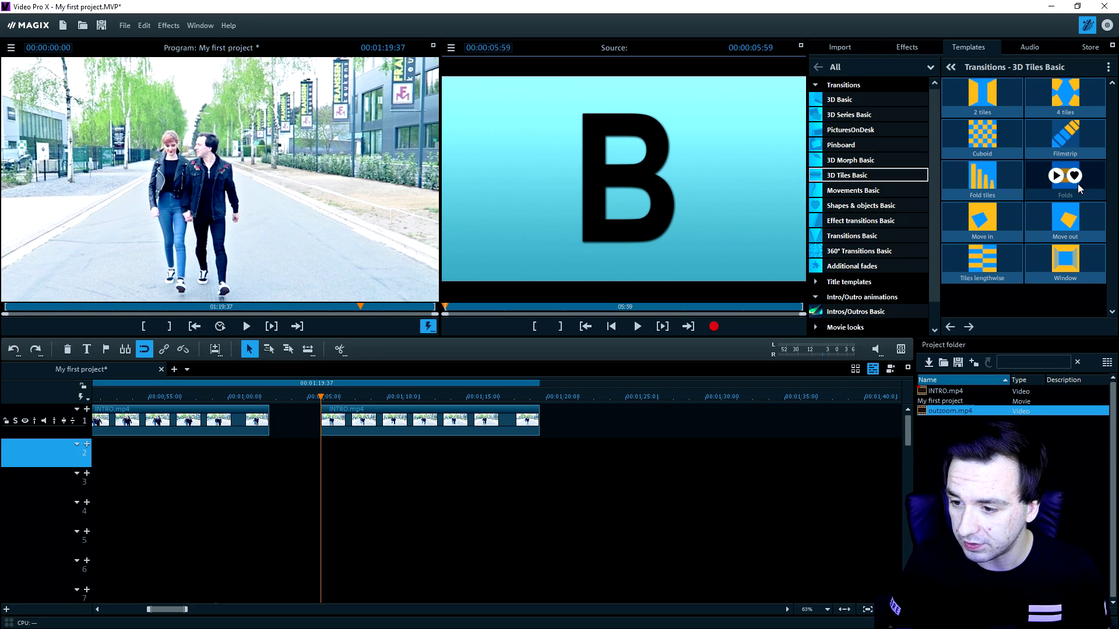
{"action": "left_click", "coordinate": [972, 177]}
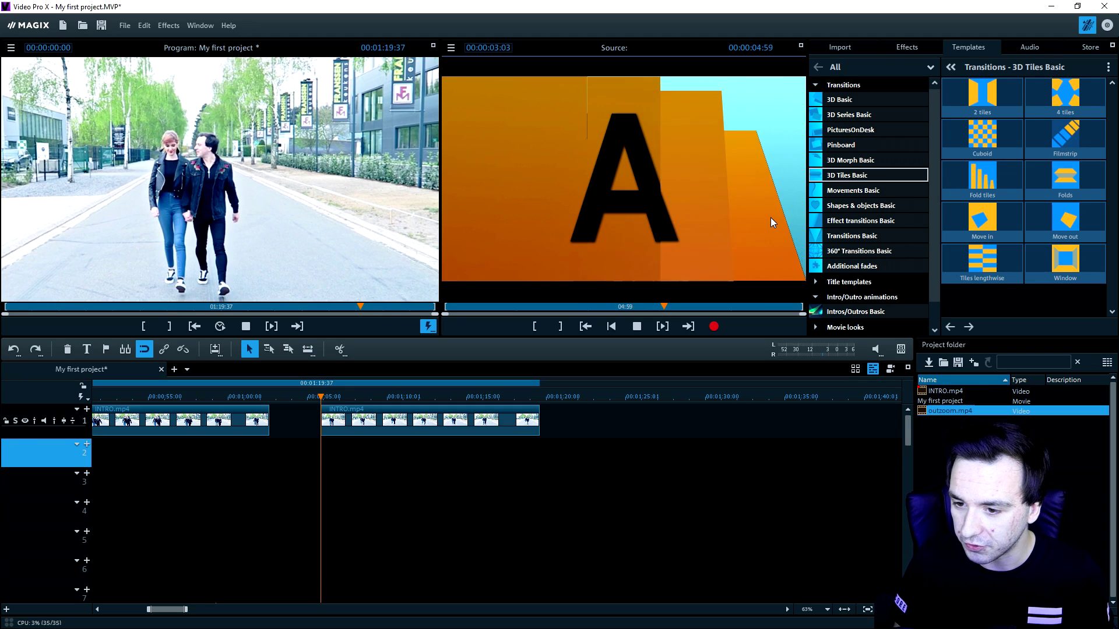
Preview the Bleached out 01 look from the Film looks Basic collection of movie looks.
{"action": "scroll", "coordinate": [884, 211], "scroll_direction": "down", "scroll_amount": 1}
{"action": "scroll", "coordinate": [883, 216], "scroll_direction": "down", "scroll_amount": 1}
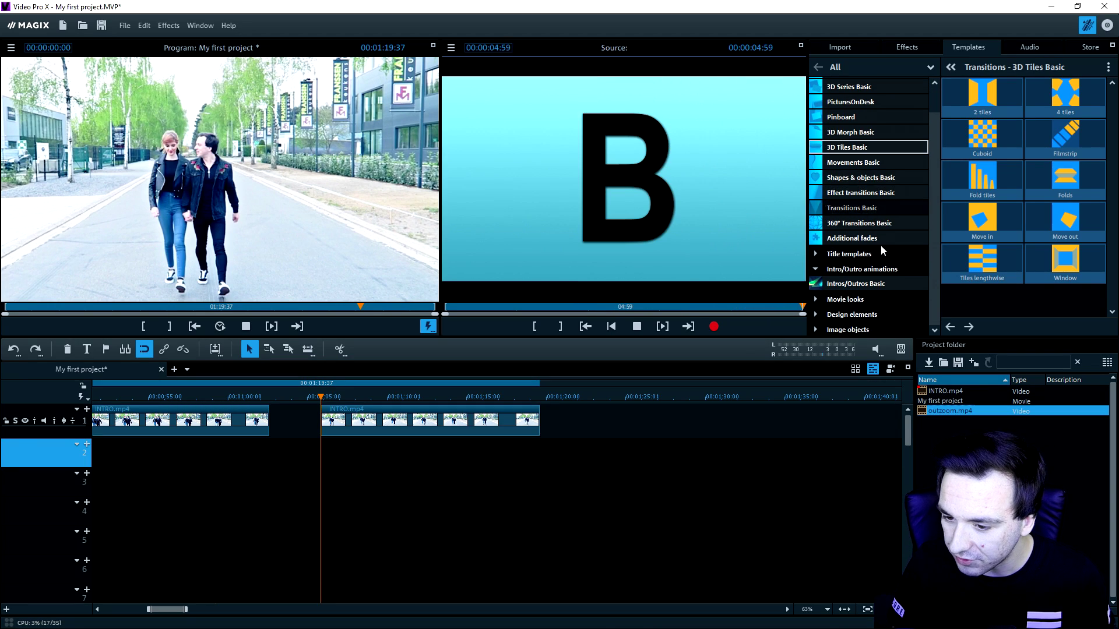
{"action": "left_click", "coordinate": [859, 300]}
{"action": "scroll", "coordinate": [860, 303], "scroll_direction": "down", "scroll_amount": 2}
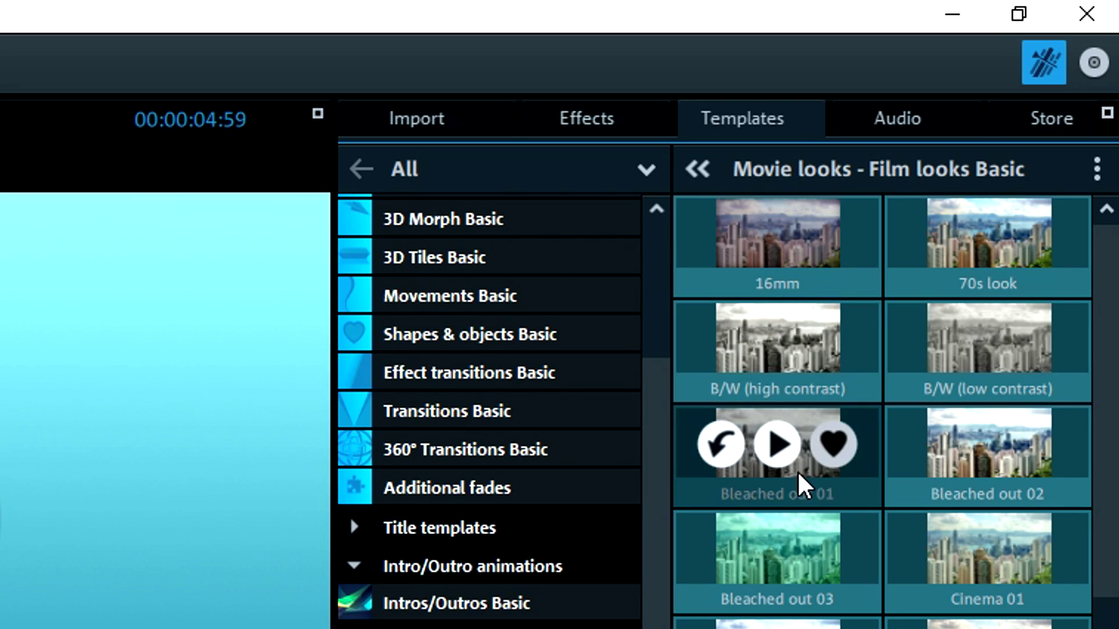
{"action": "left_click", "coordinate": [781, 460]}
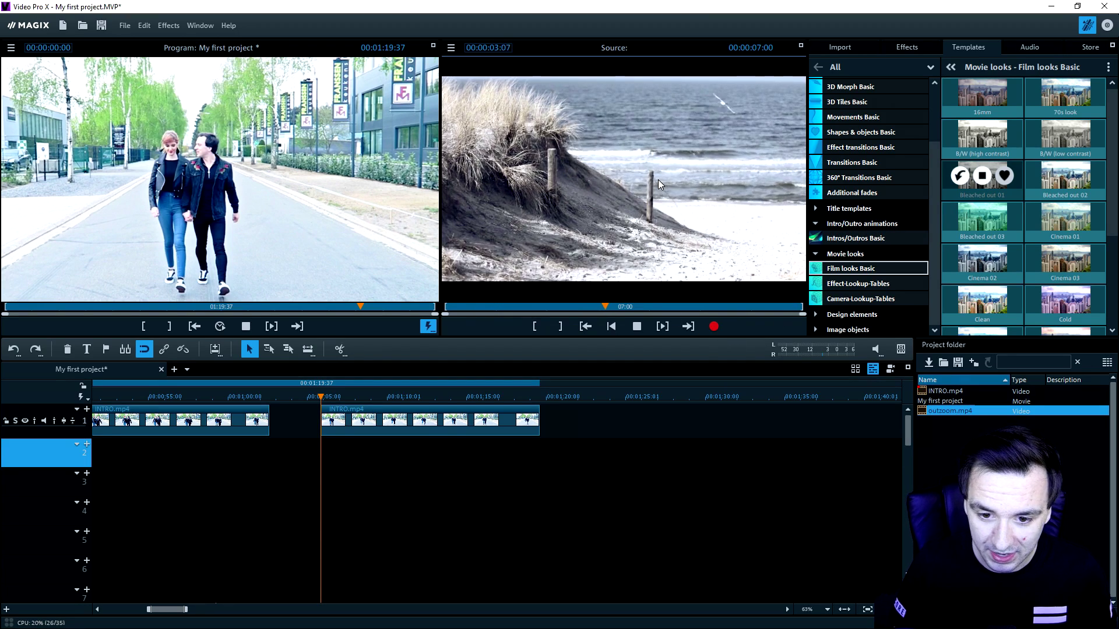
Apply the Bleached out 03 look to the INTRO.mp4 clip before the gap and view it at 00:00:59:03.
{"action": "mouse_move", "coordinate": [984, 214]}
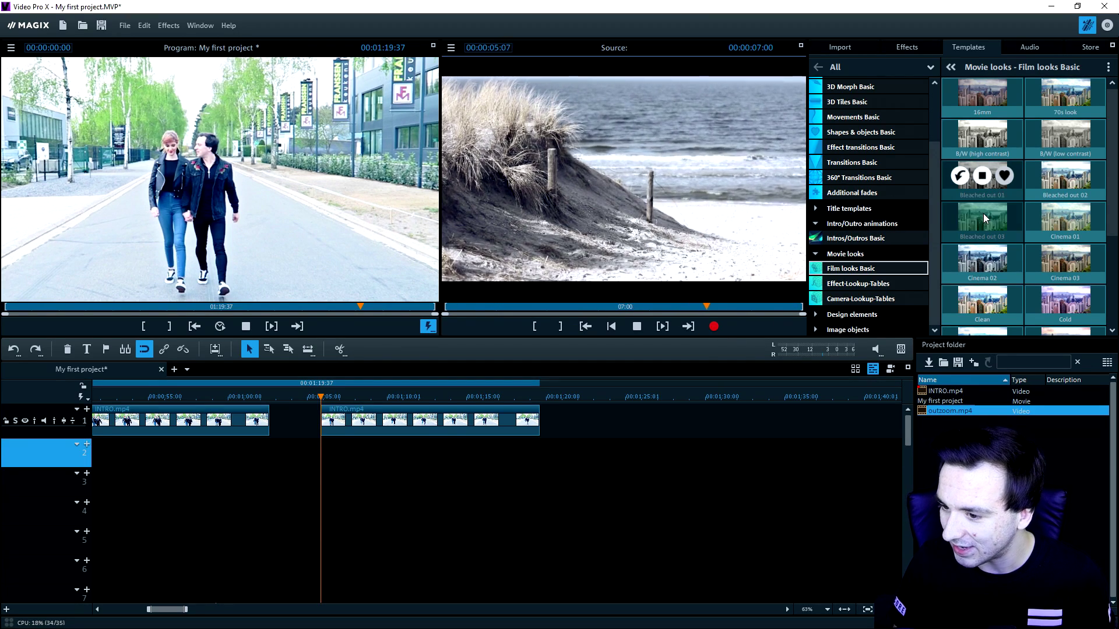
{"action": "left_click_drag", "start_coordinate": [957, 234], "coordinate": [231, 423]}
{"action": "left_click", "coordinate": [212, 397]}
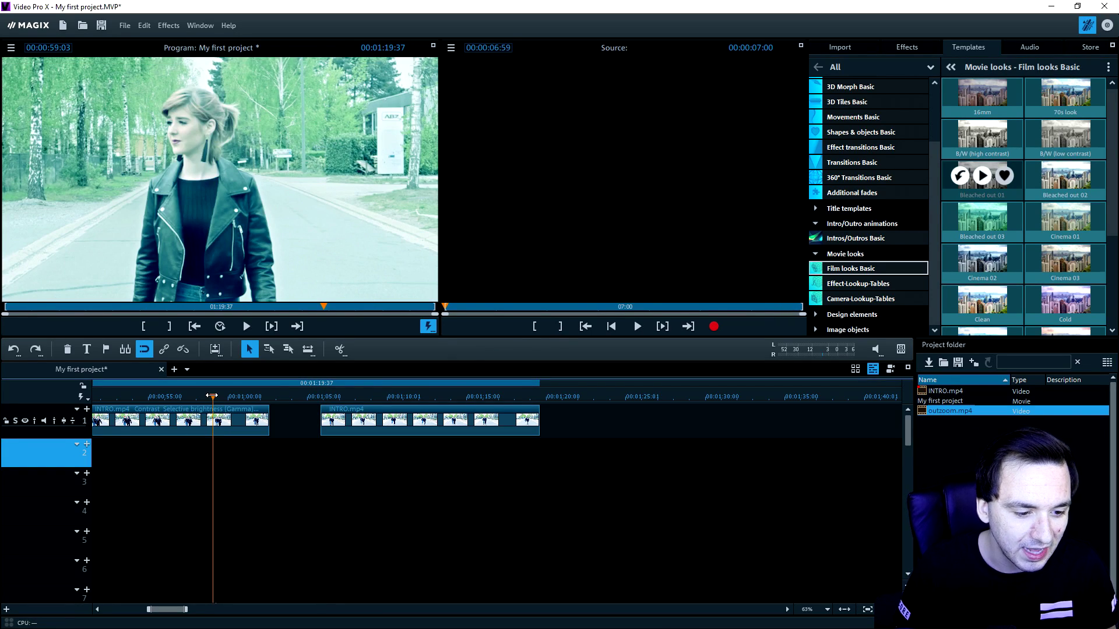
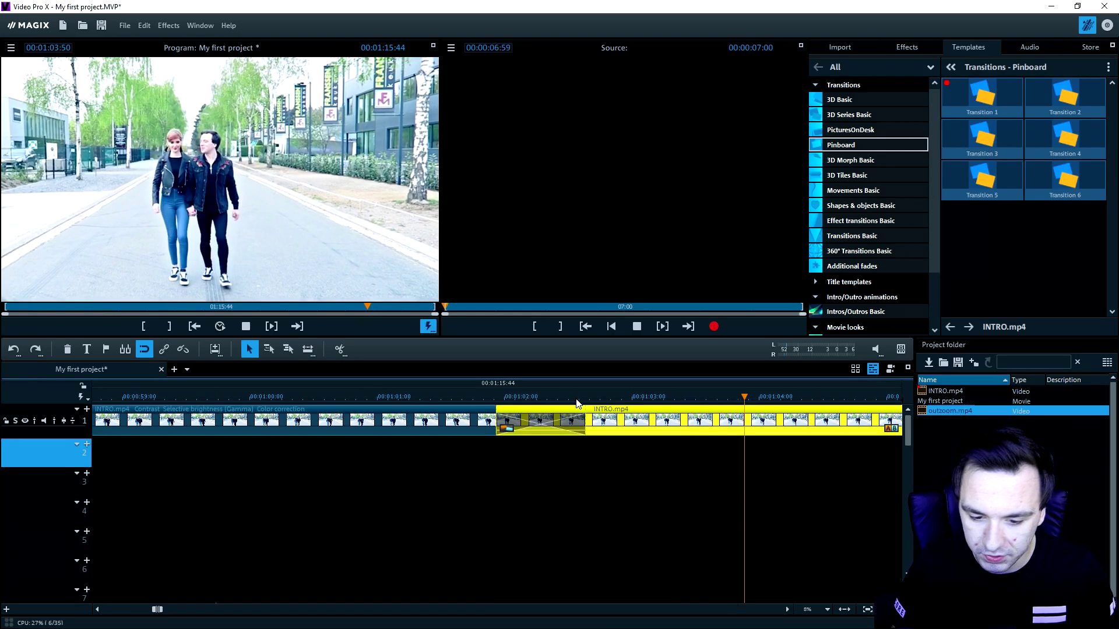
Browse the 3D Tiles Basic, Movements Basic, PicturesOnDesk, 3D Basic and Transitions Basic transition collections.
{"action": "left_click", "coordinate": [868, 176]}
{"action": "left_click", "coordinate": [868, 191]}
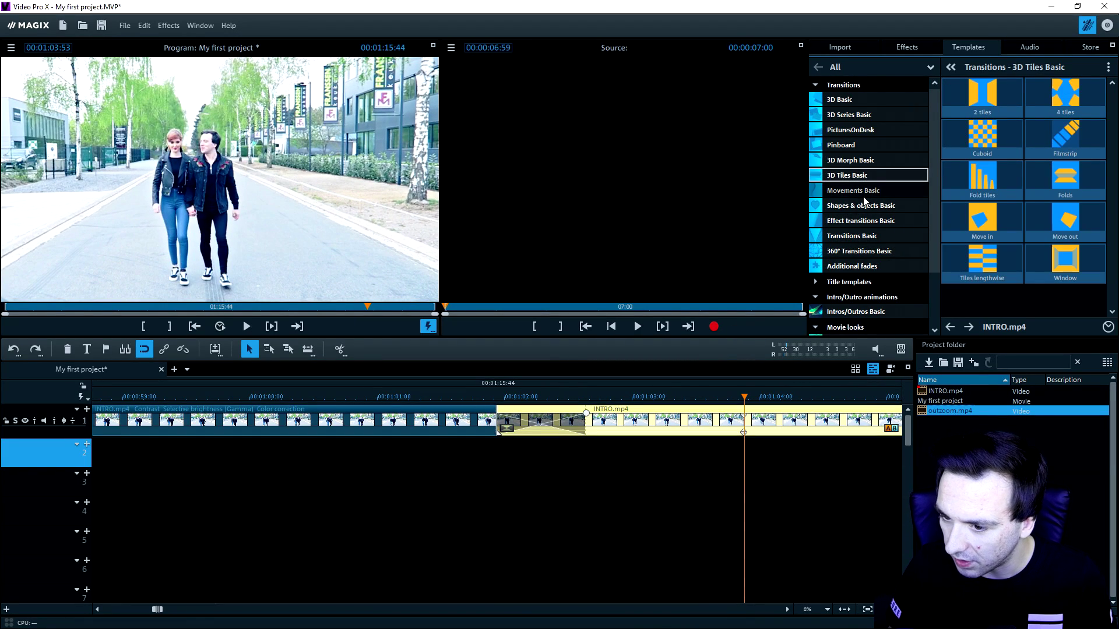
{"action": "left_click", "coordinate": [874, 129]}
{"action": "left_click", "coordinate": [846, 100]}
{"action": "left_click", "coordinate": [859, 238]}
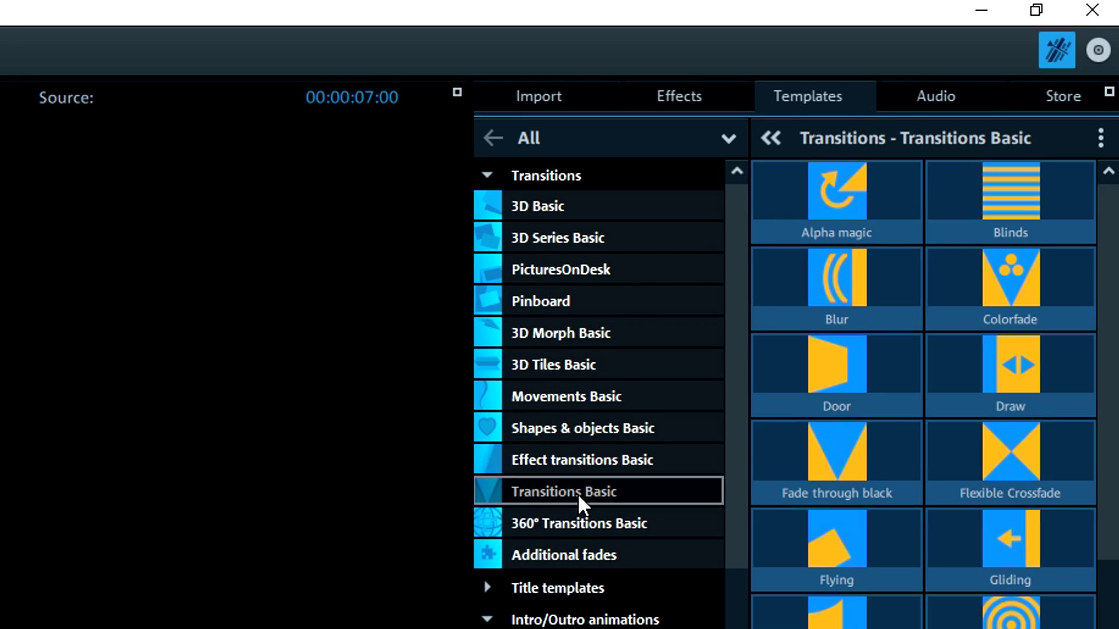
Apply the Diagonally 1 transition from Movements Basic between the two INTRO.mp4 clips and view it from 00:01:01:51.
{"action": "left_click", "coordinate": [623, 405]}
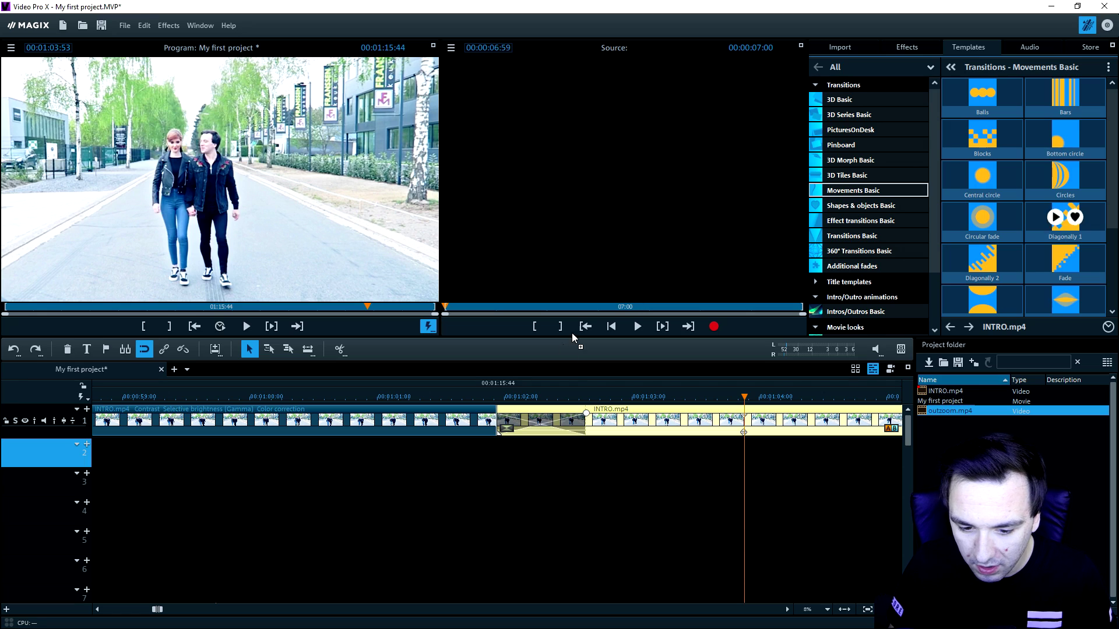
{"action": "left_click_drag", "start_coordinate": [572, 334], "coordinate": [545, 420]}
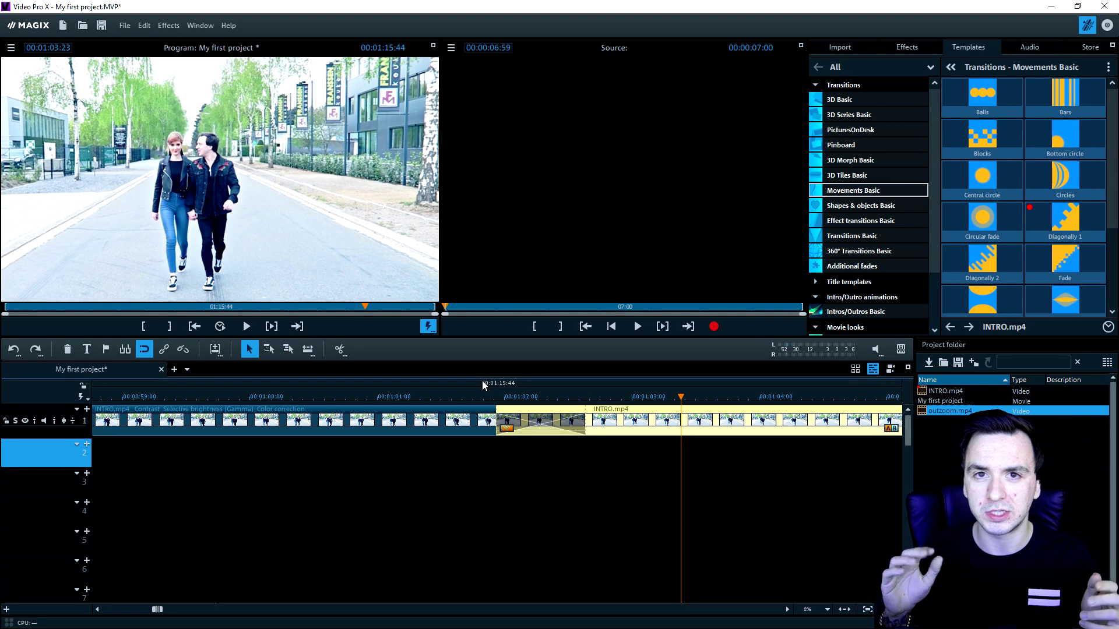
{"action": "left_click", "coordinate": [485, 385]}
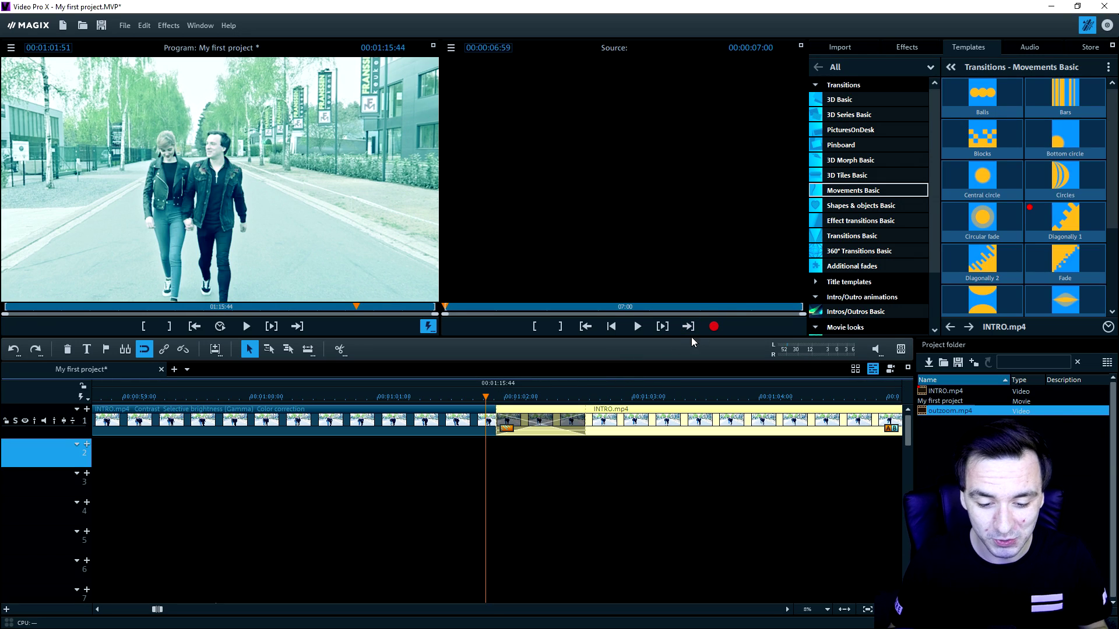
Deselect the INTRO.mp4 clip after the transition and place the playhead in it at 00:01:03:15.
{"action": "scroll", "coordinate": [561, 424], "scroll_direction": "right", "scroll_amount": 5}
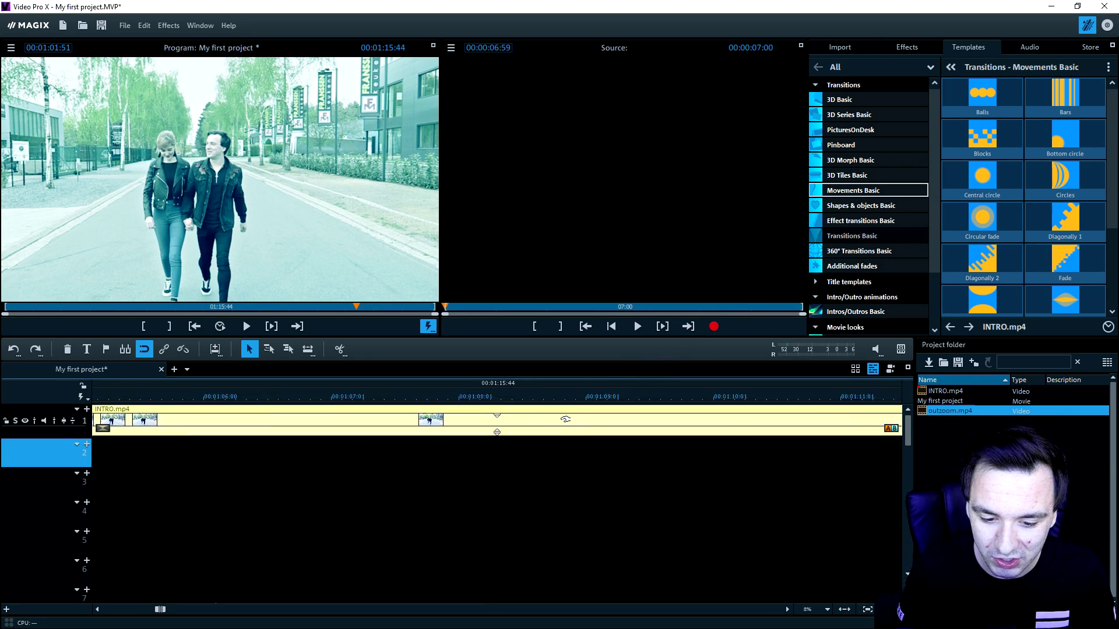
{"action": "scroll", "coordinate": [299, 412], "scroll_direction": "left", "scroll_amount": 5}
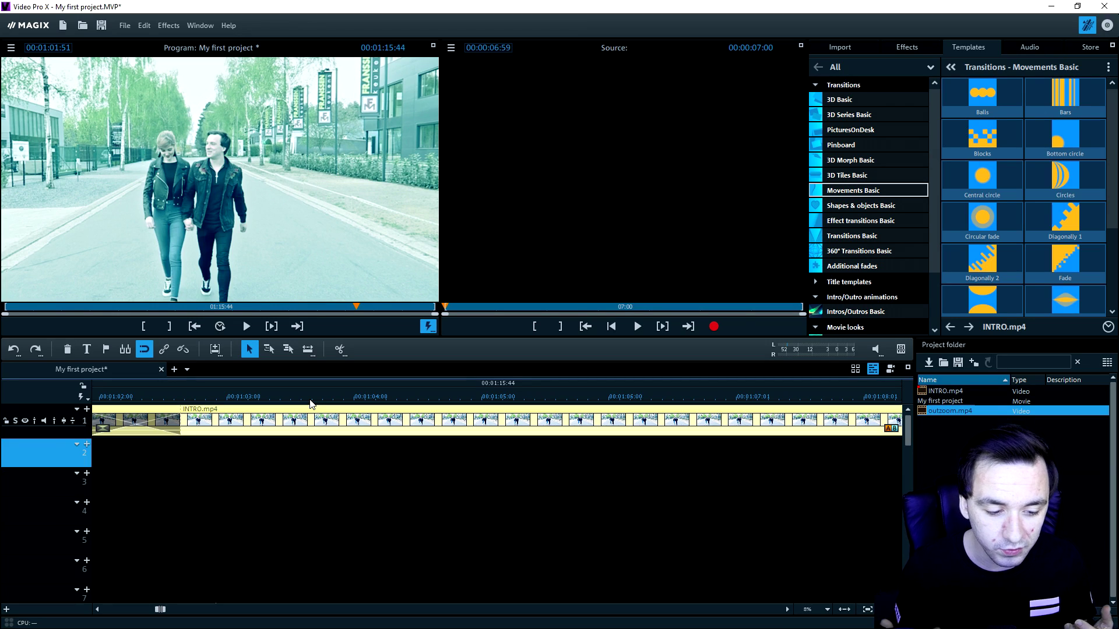
{"action": "left_click", "coordinate": [319, 472]}
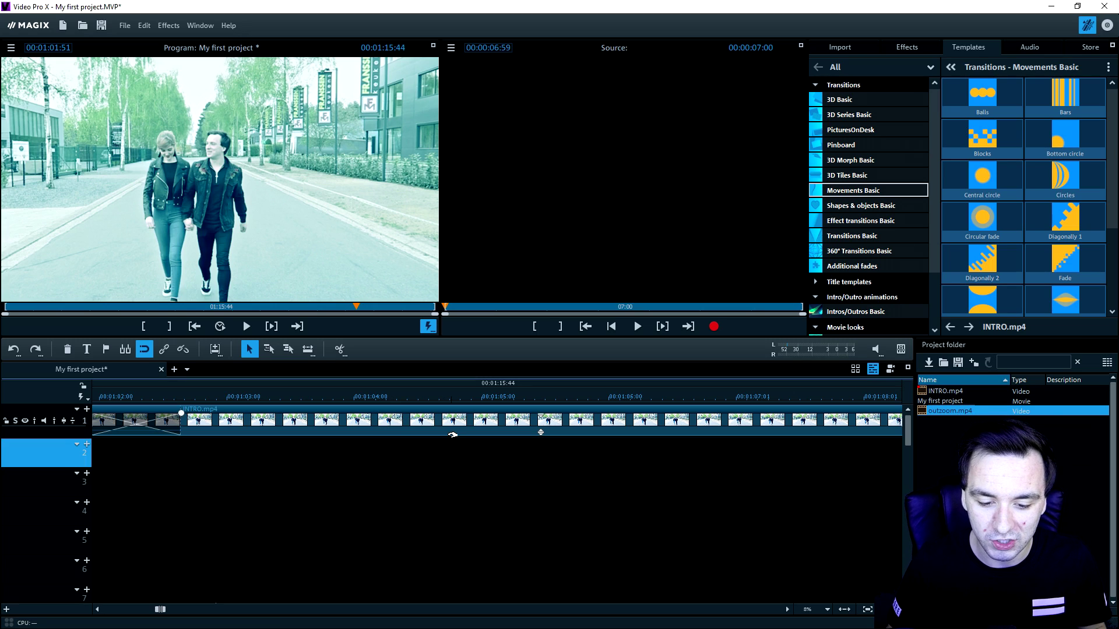
{"action": "left_click", "coordinate": [263, 386]}
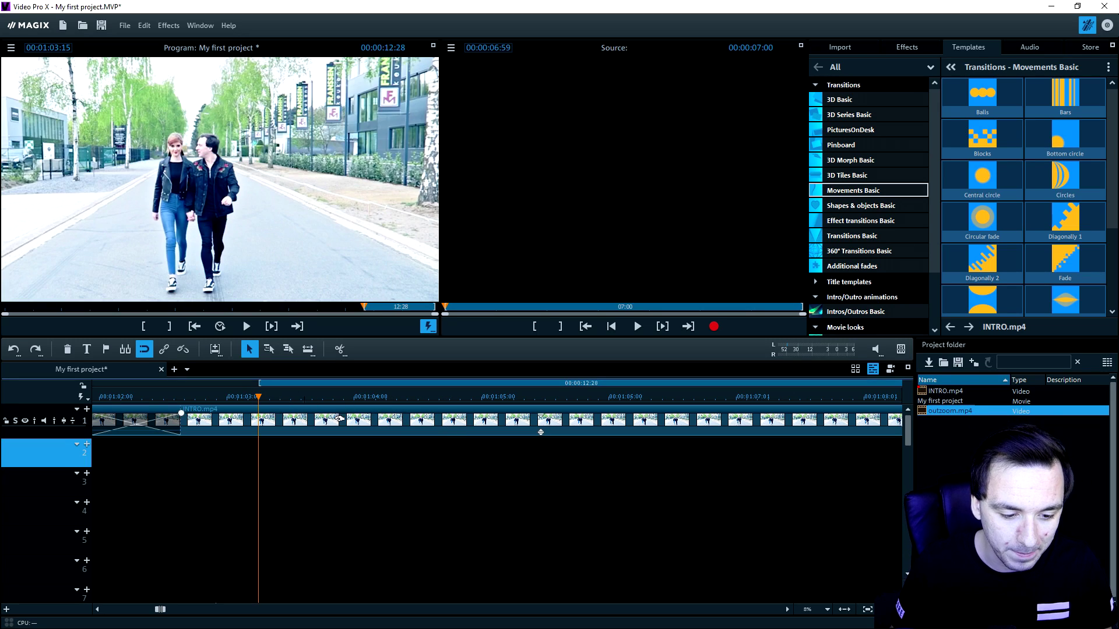
Try darkening the color-corrected INTRO.mp4 clip and lowering its volume to -4.3 with the on-clip handles, and restore both.
{"action": "scroll", "coordinate": [498, 418], "scroll_direction": "left", "scroll_amount": 5}
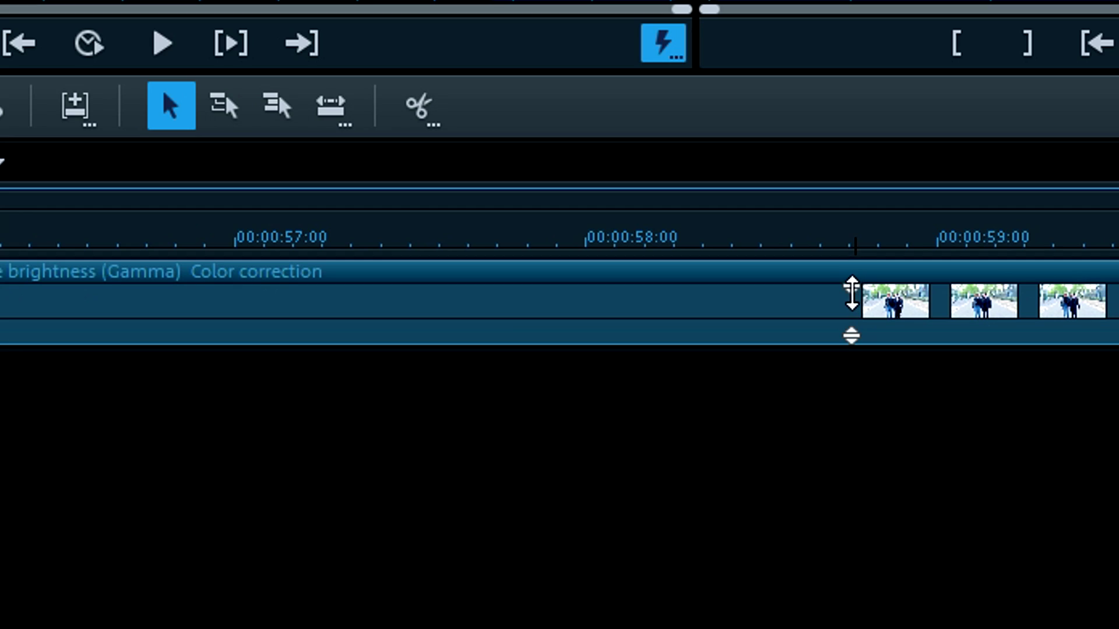
{"action": "left_click", "coordinate": [851, 327]}
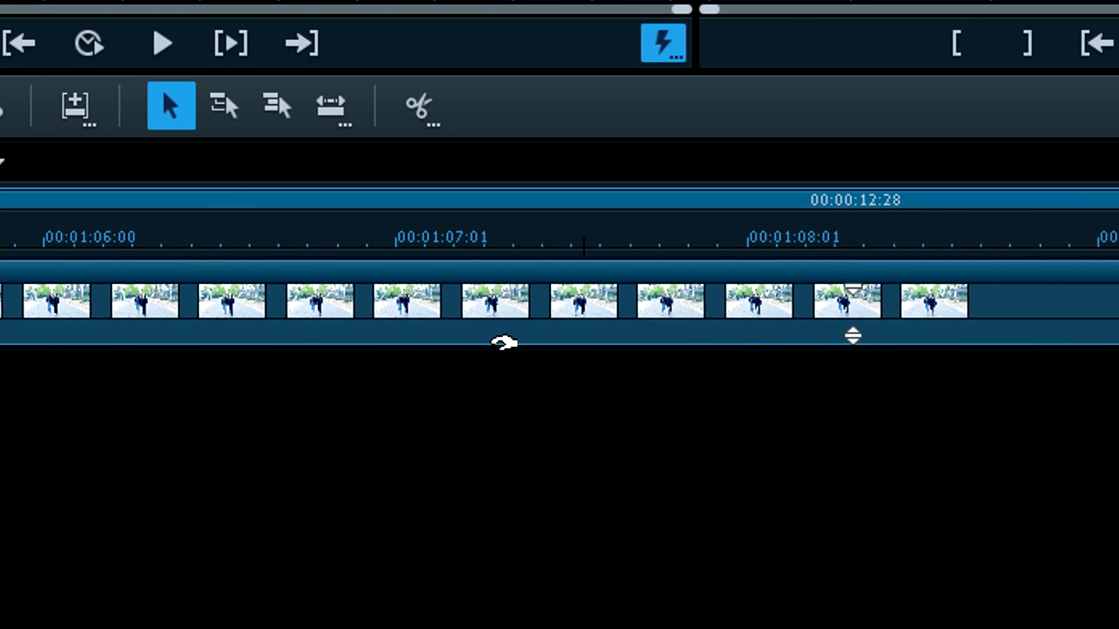
{"action": "left_click", "coordinate": [816, 326]}
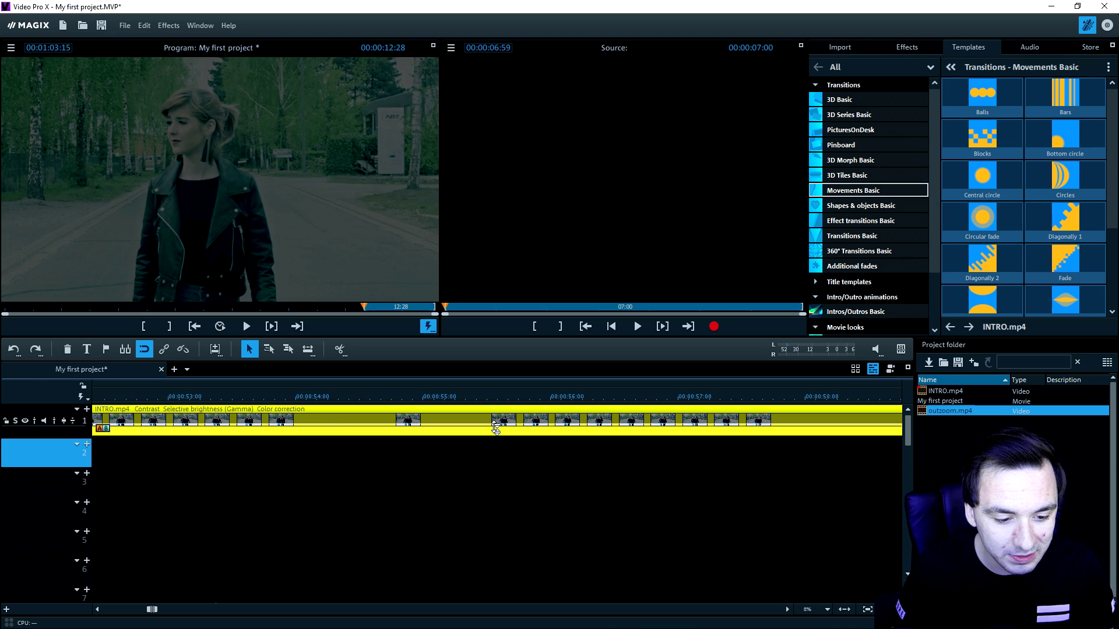
{"action": "mouse_move", "coordinate": [496, 428]}
{"action": "left_mouse_down"}
{"action": "mouse_move", "coordinate": [495, 438]}
{"action": "mouse_move", "coordinate": [500, 410]}
{"action": "mouse_move", "coordinate": [496, 430]}
{"action": "left_mouse_up"}
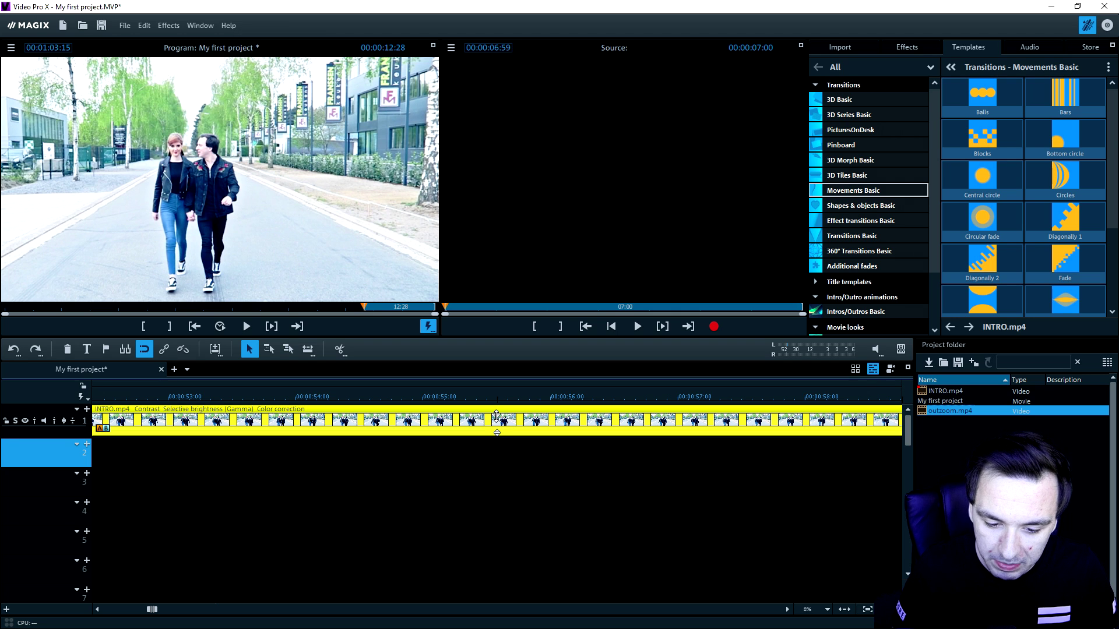
{"action": "left_click_drag", "start_coordinate": [496, 415], "coordinate": [497, 462]}
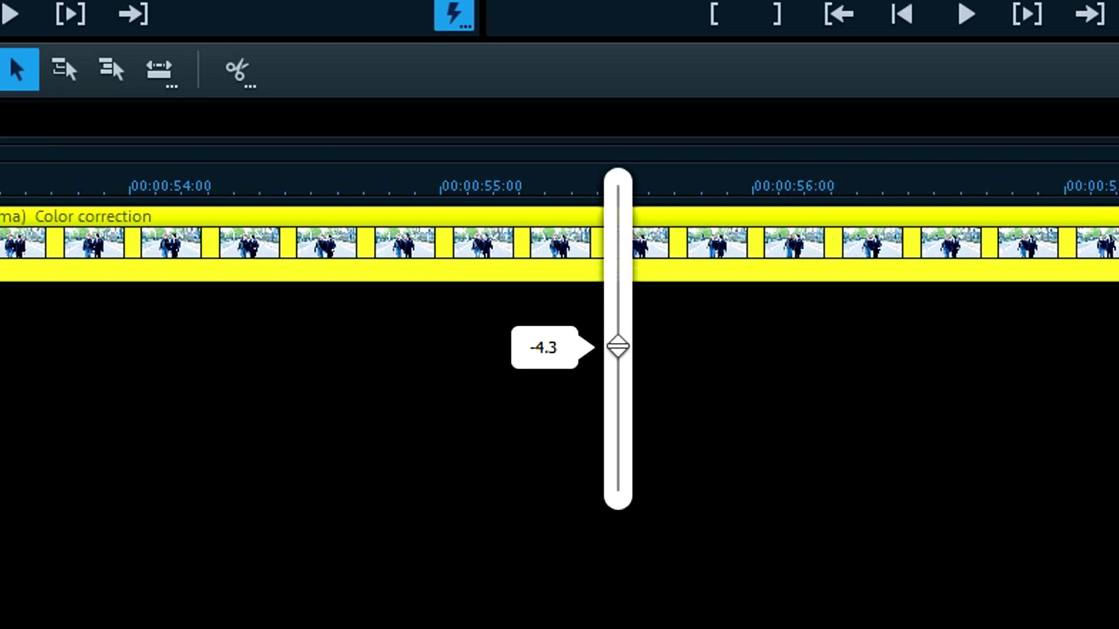
{"action": "left_click_drag", "start_coordinate": [617, 347], "coordinate": [618, 265]}
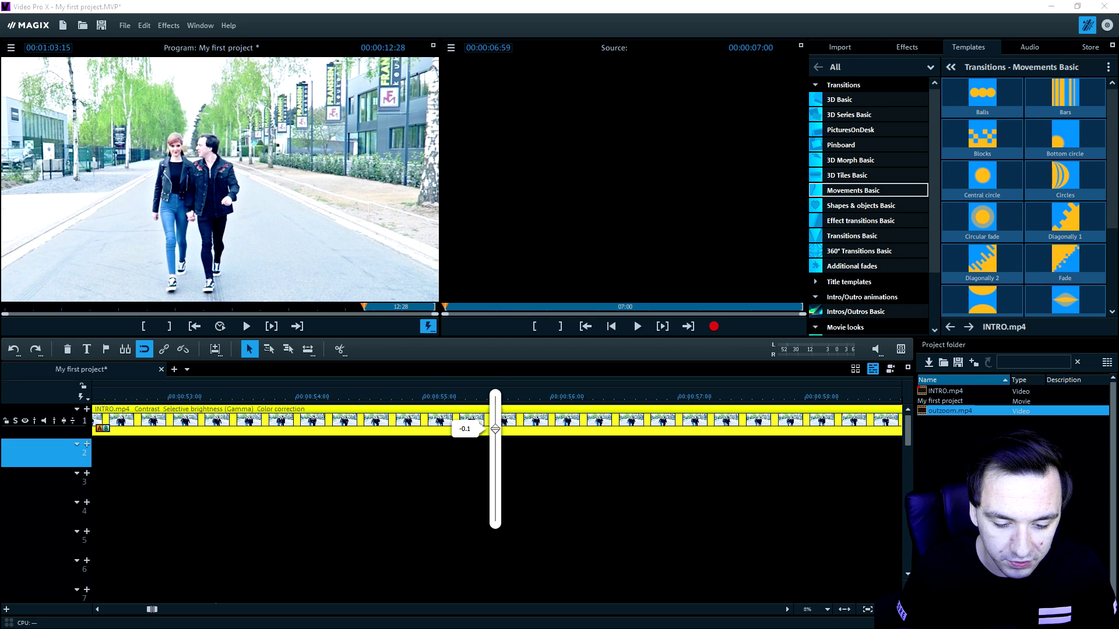
{"action": "left_click_drag", "start_coordinate": [496, 428], "coordinate": [495, 428]}
Add the 2015_Font_ABeeZee title template to track 1 just after the last INTRO.mp4 clip, at 00:01:15:48.
{"action": "scroll", "coordinate": [344, 381], "scroll_direction": "right", "scroll_amount": 5}
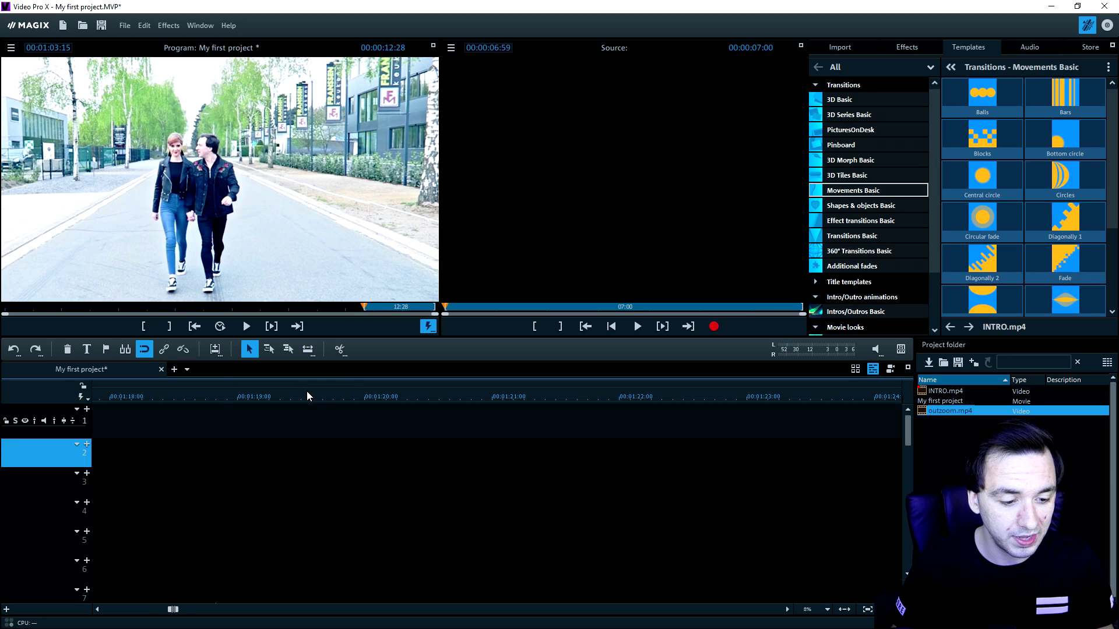
{"action": "scroll", "coordinate": [307, 390], "scroll_direction": "left", "scroll_amount": 3}
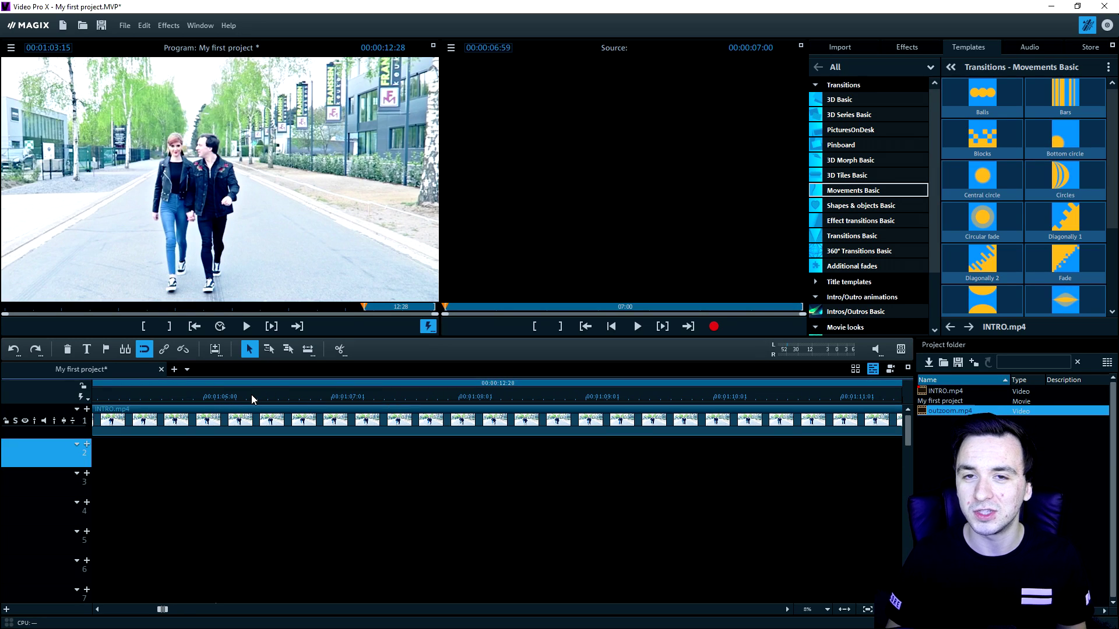
{"action": "scroll", "coordinate": [401, 426], "scroll_direction": "right", "scroll_amount": 2}
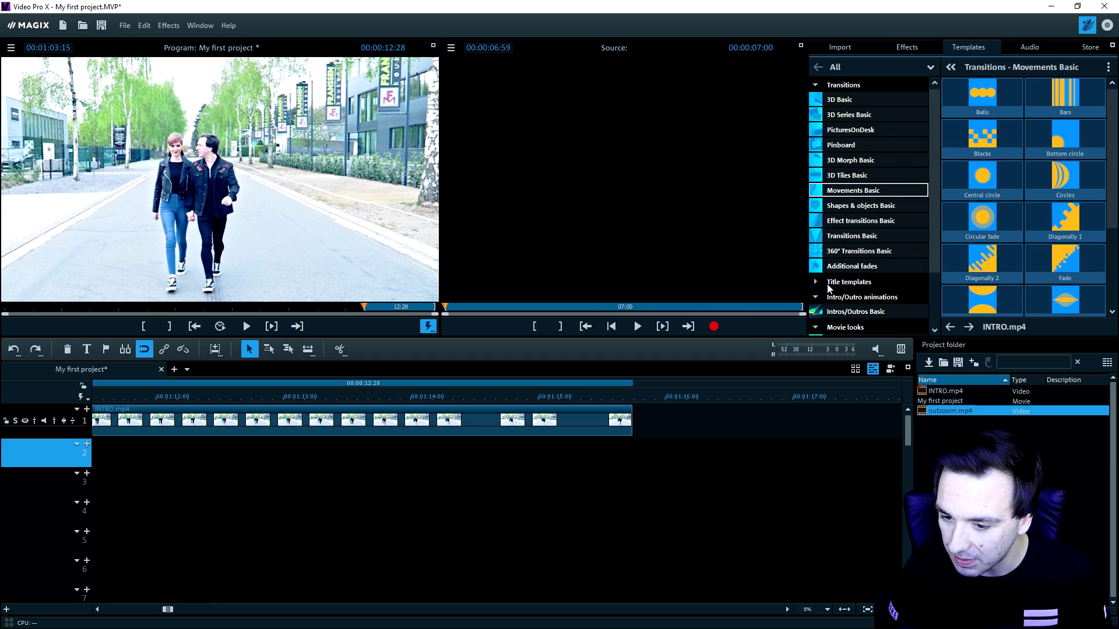
{"action": "left_click", "coordinate": [817, 283]}
{"action": "scroll", "coordinate": [868, 300], "scroll_direction": "down", "scroll_amount": 2}
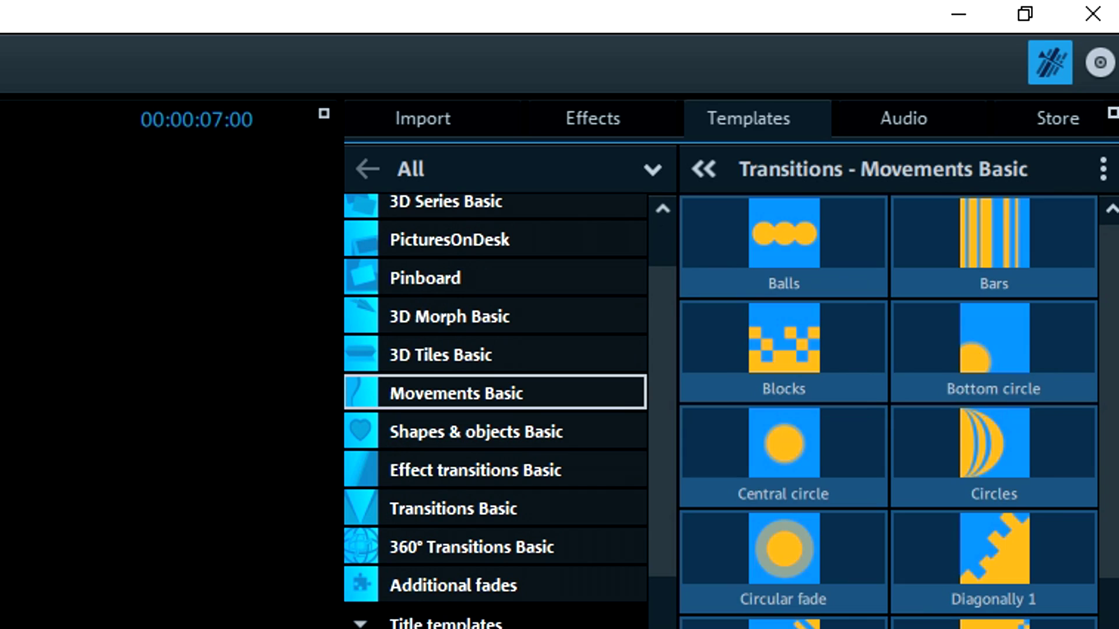
{"action": "left_click", "coordinate": [589, 624]}
{"action": "mouse_move", "coordinate": [778, 261]}
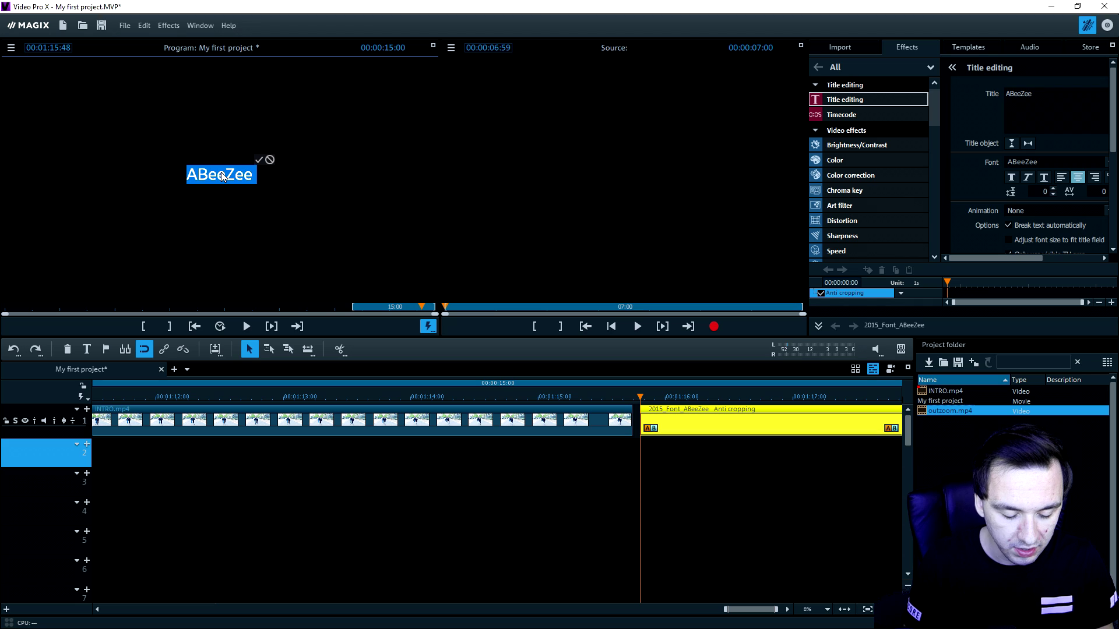
Replace the title's placeholder text with the creator's channel name and accept it.
{"action": "type", "text": "JustAlexH"}
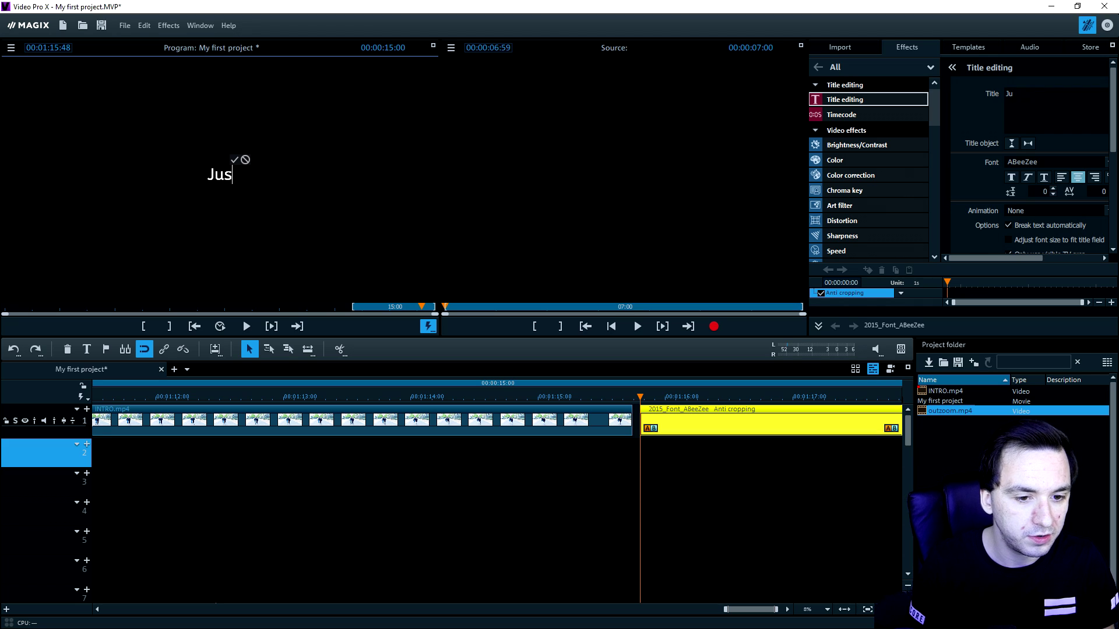
{"action": "type", "text": "alford"}
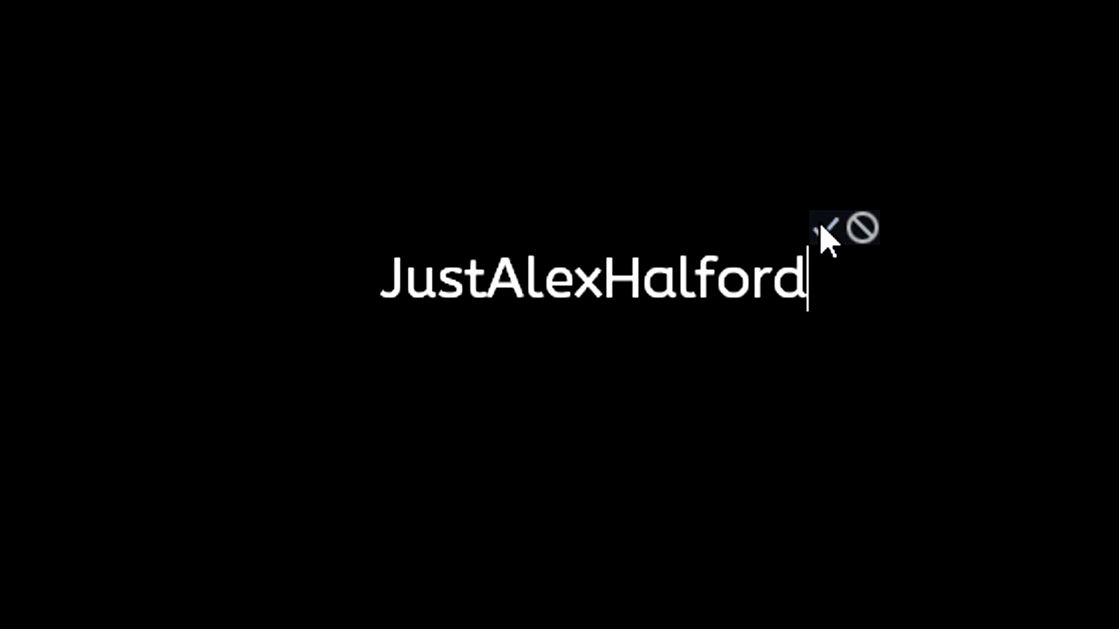
{"action": "left_click", "coordinate": [287, 159]}
Enlarge the title and move it slightly above the centre of the video frame.
{"action": "left_click_drag", "start_coordinate": [285, 168], "coordinate": [412, 111]}
{"action": "left_click_drag", "start_coordinate": [260, 170], "coordinate": [190, 175]}
{"action": "right_click", "coordinate": [213, 177]}
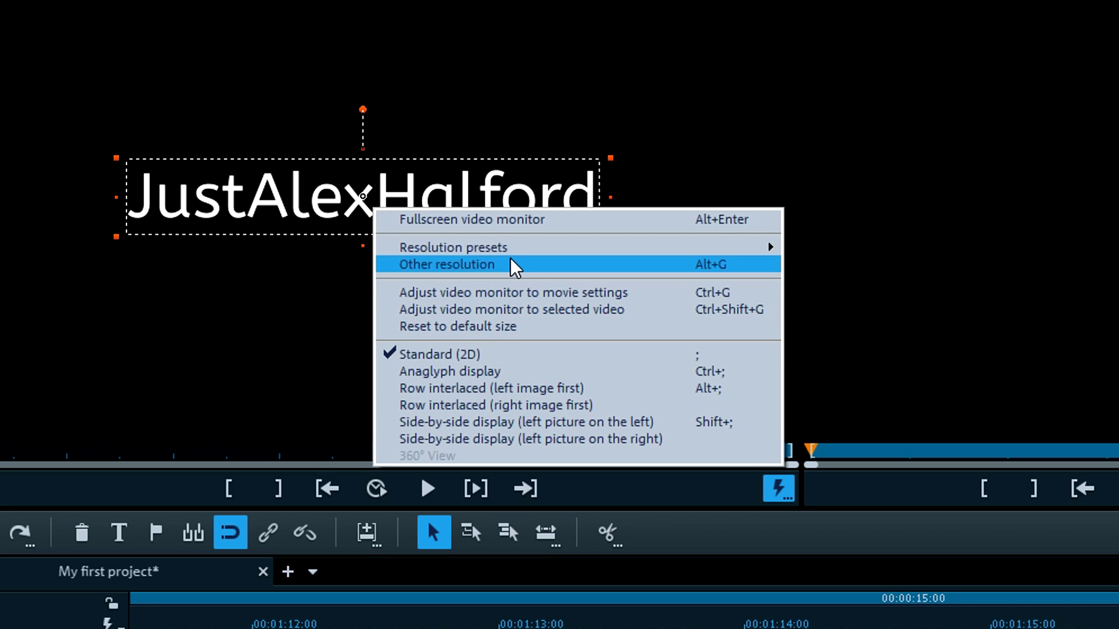
{"action": "key", "text": "Escape"}
{"action": "left_click_drag", "start_coordinate": [366, 161], "coordinate": [362, 117]}
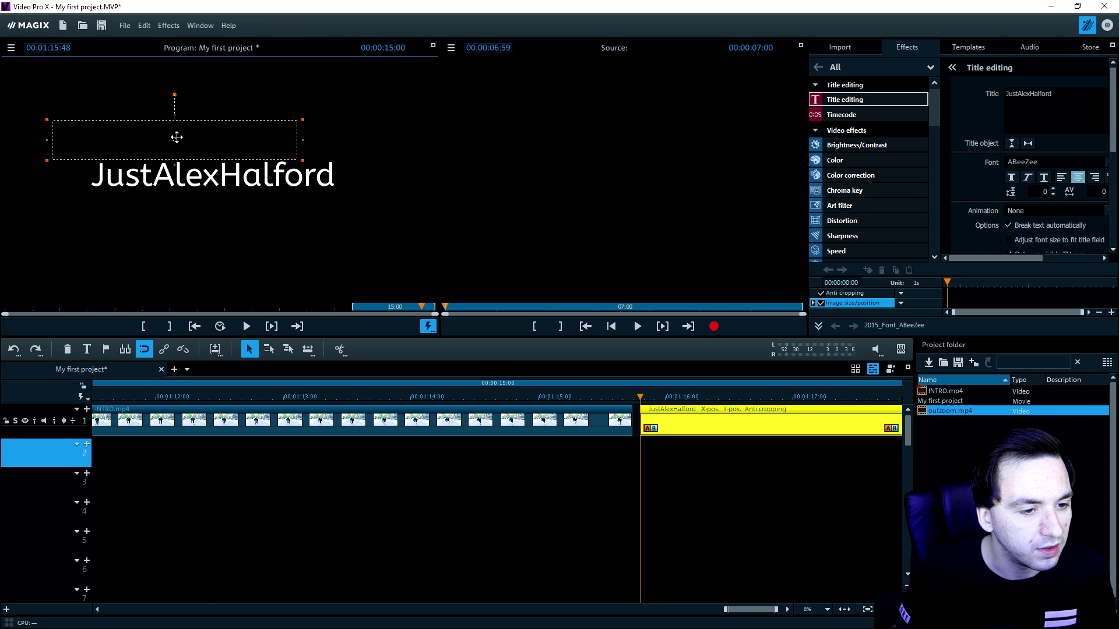
Try rotating the title so that it slopes upward, and reposition it in the frame.
{"action": "mouse_move", "coordinate": [211, 110]}
{"action": "left_mouse_down"}
{"action": "mouse_move", "coordinate": [195, 106]}
{"action": "mouse_move", "coordinate": [226, 113]}
{"action": "mouse_move", "coordinate": [205, 110]}
{"action": "left_mouse_up"}
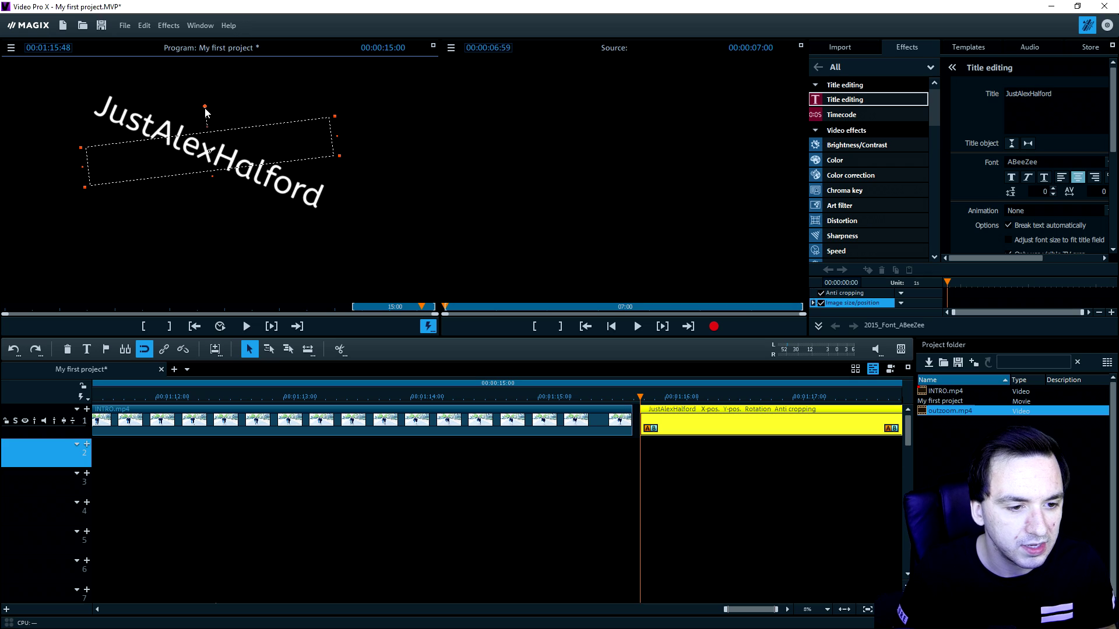
{"action": "left_click_drag", "start_coordinate": [224, 153], "coordinate": [251, 170]}
{"action": "right_click", "coordinate": [251, 170]}
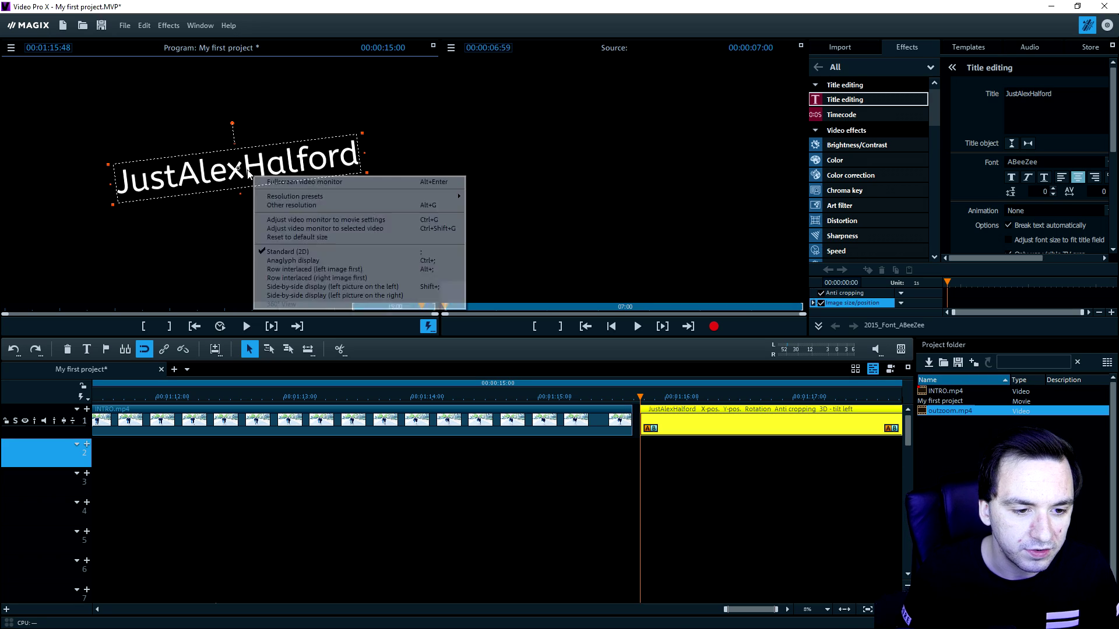
{"action": "left_click", "coordinate": [216, 175]}
Undo the title's tilt and rotation, and reselect it in the video frame.
{"action": "key", "text": "ctrl+z"}
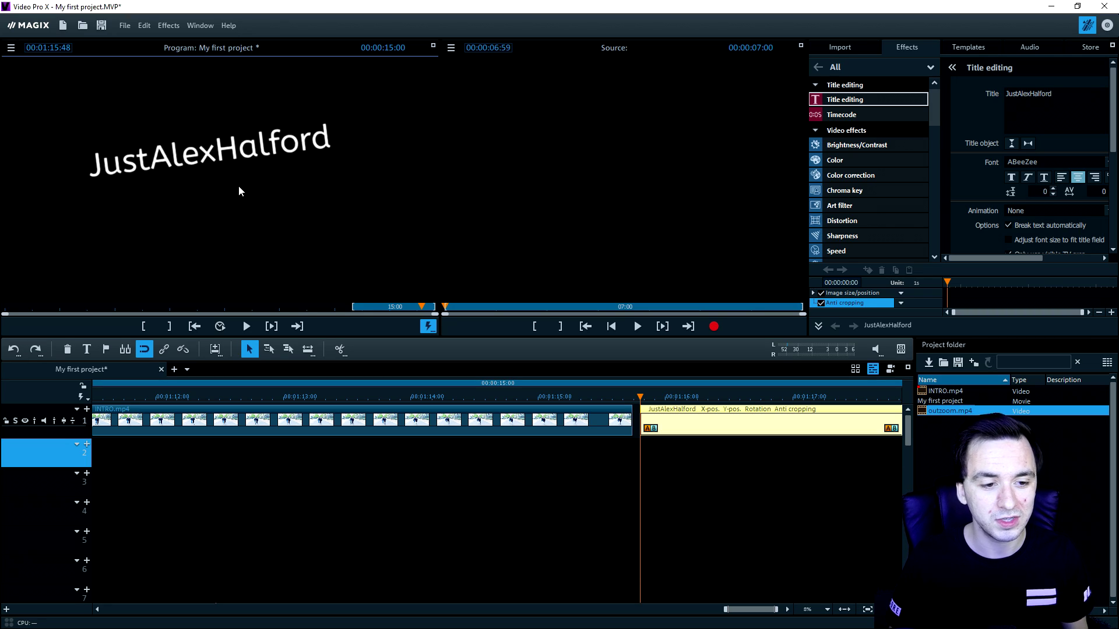
{"action": "key", "text": "ctrl+z"}
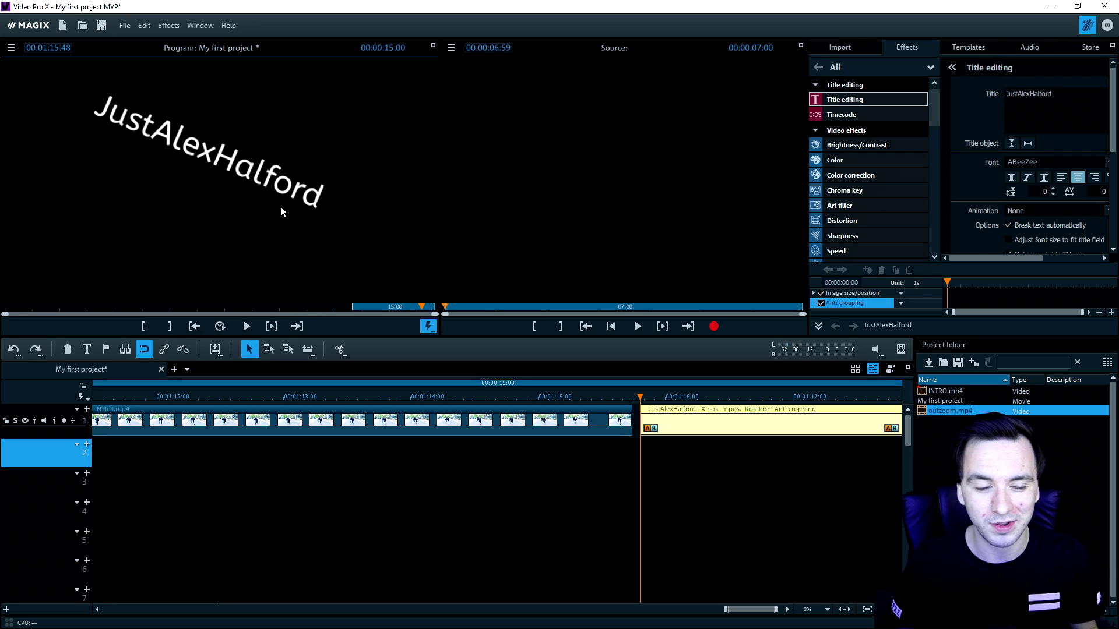
{"action": "key", "text": "ctrl+z"}
{"action": "left_click", "coordinate": [246, 189]}
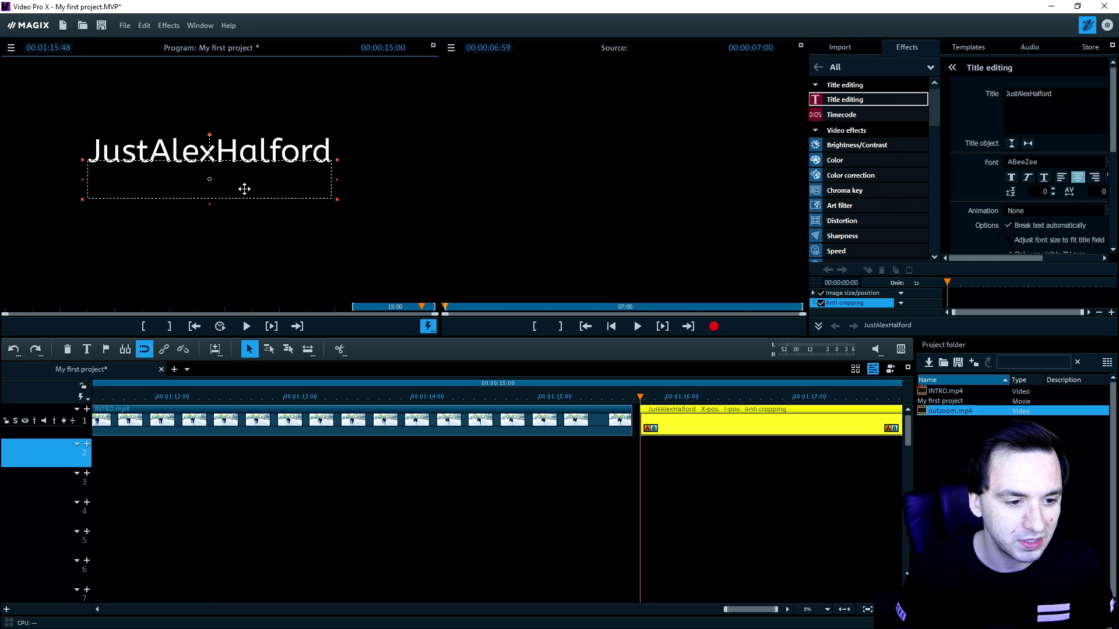
{"action": "left_click_drag", "start_coordinate": [244, 189], "coordinate": [246, 193]}
Remove the title and the trailing INTRO.mp4 clip from the timeline, and place the playhead at 00:00:50:05.
{"action": "double_click", "coordinate": [652, 379]}
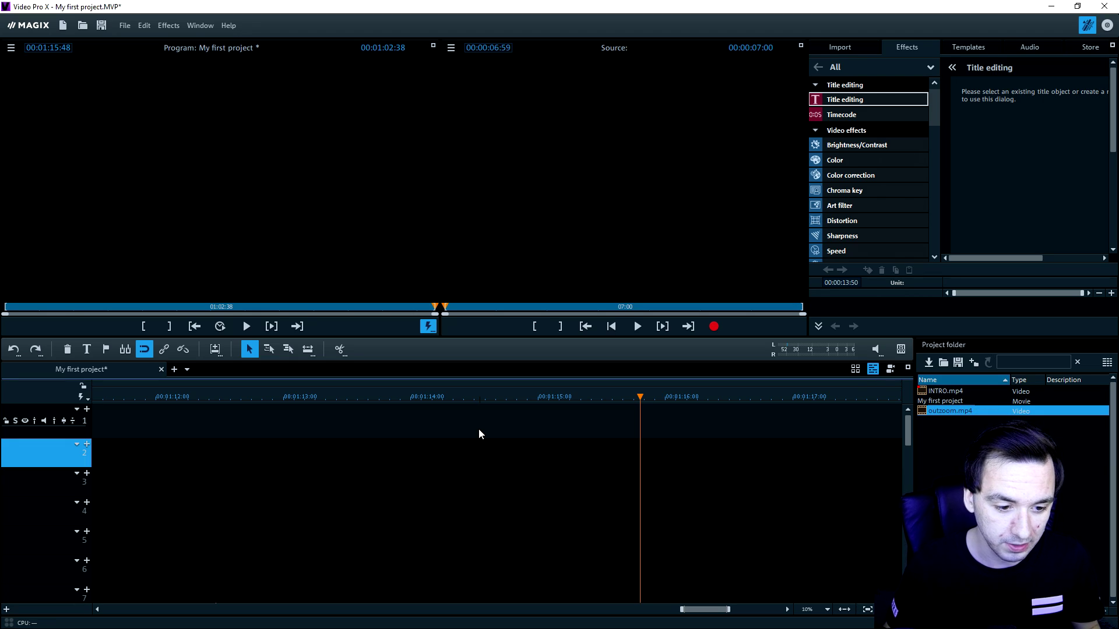
{"action": "scroll", "coordinate": [478, 434], "scroll_direction": "down", "scroll_amount": 10}
{"action": "scroll", "coordinate": [206, 428], "scroll_direction": "up", "scroll_amount": 10}
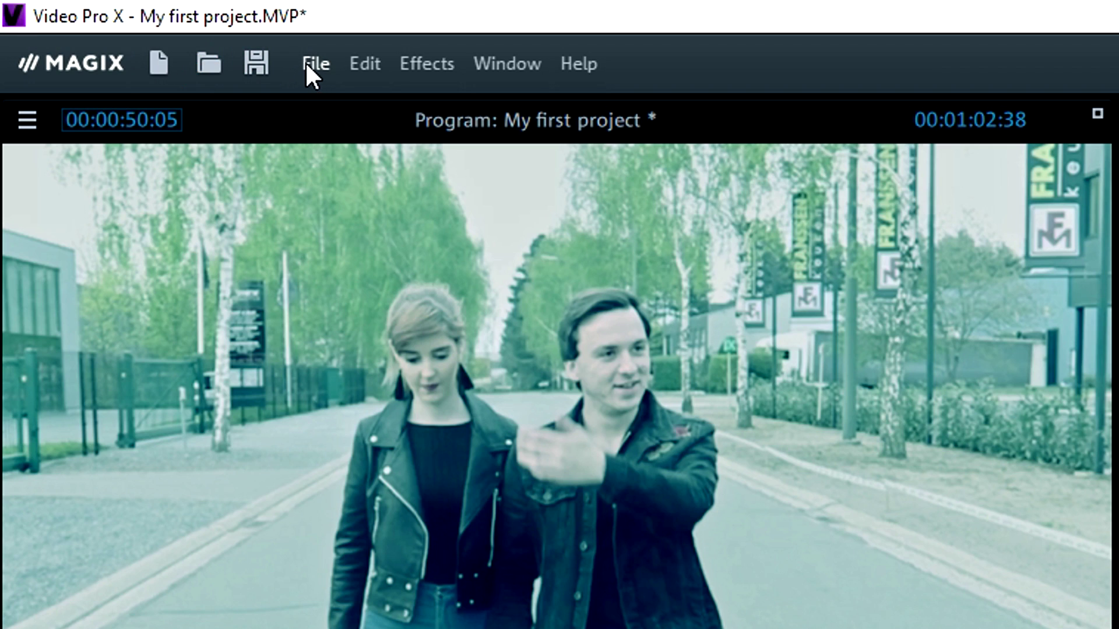
Set up an MPEG-4 movie export with the MP4 FullHD 1920x1080 59.94p preset and video effects calculated on the GPU.
{"action": "left_click", "coordinate": [307, 64]}
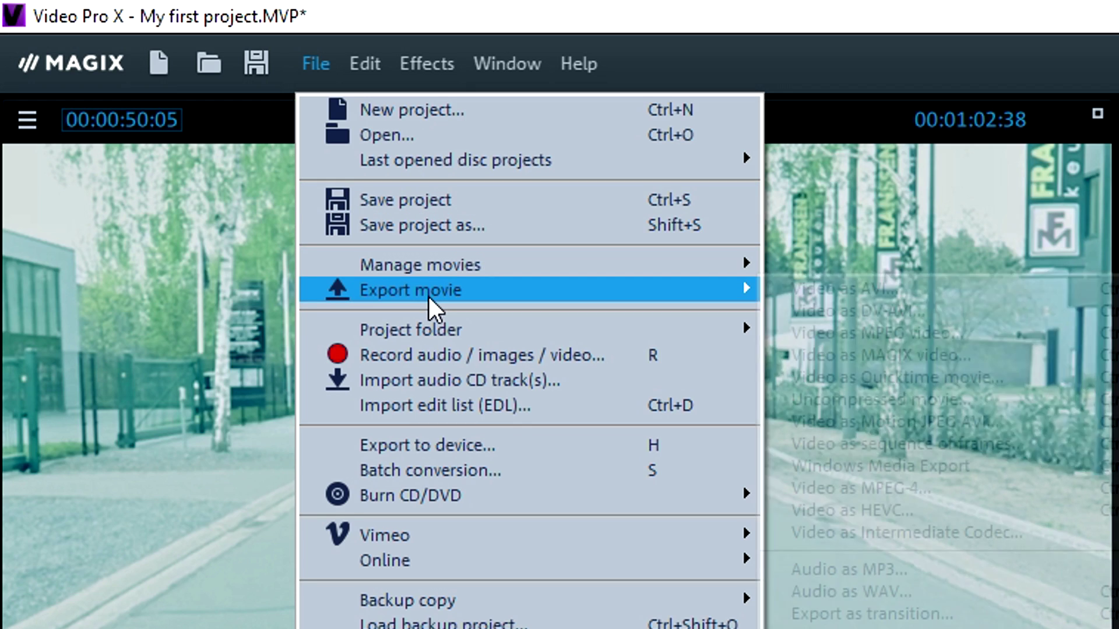
{"action": "mouse_move", "coordinate": [428, 295]}
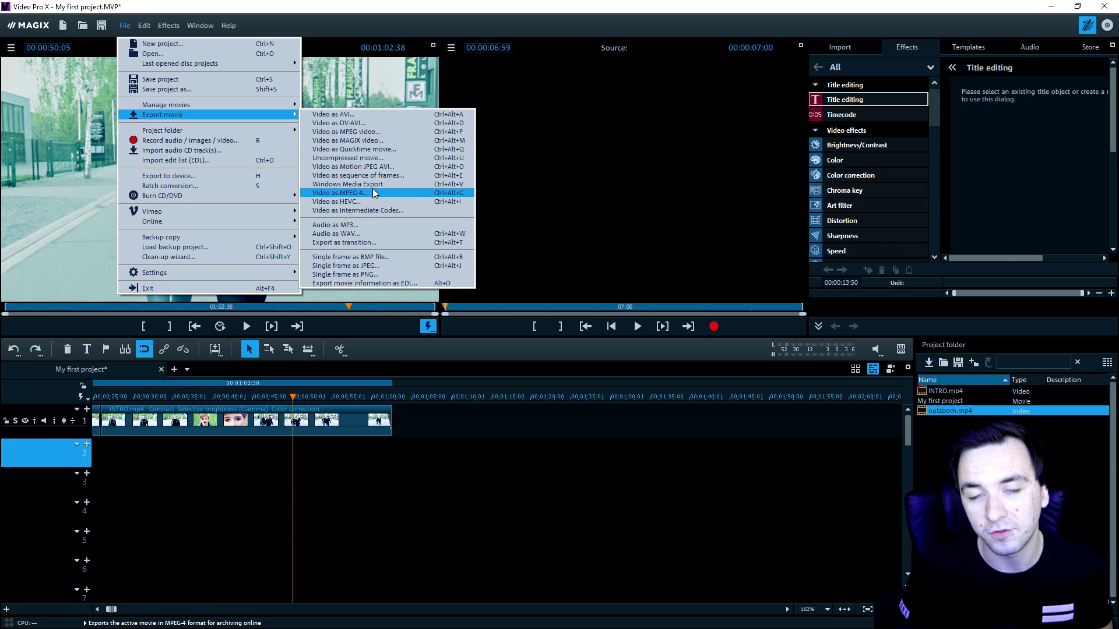
{"action": "left_click", "coordinate": [370, 194]}
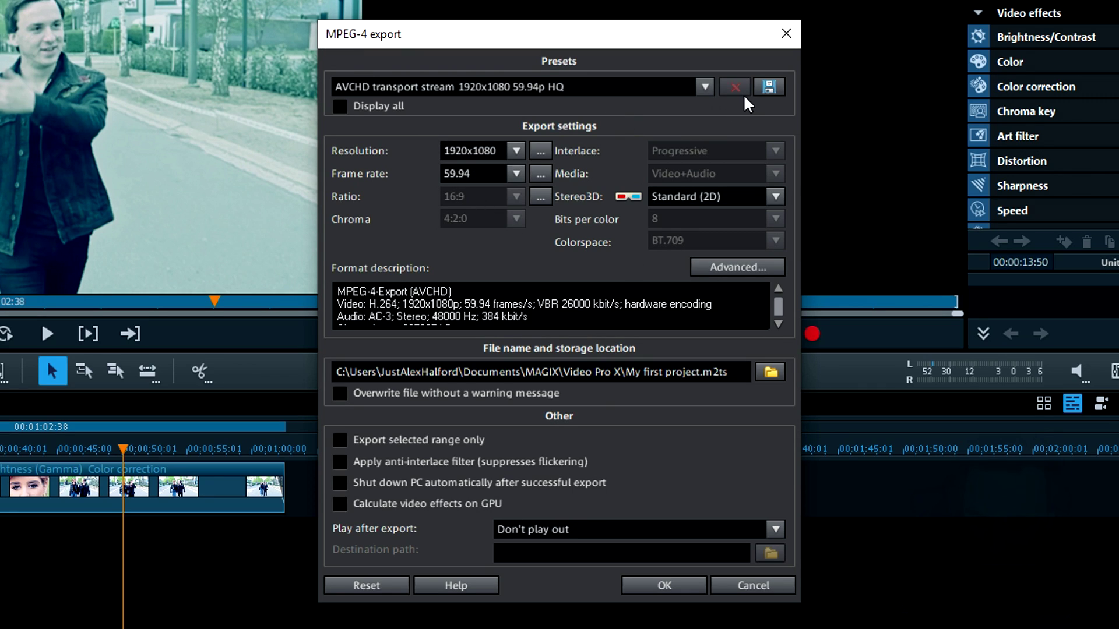
{"action": "left_click", "coordinate": [635, 91]}
{"action": "left_click", "coordinate": [635, 91]}
{"action": "left_click", "coordinate": [635, 90]}
{"action": "left_click", "coordinate": [635, 90]}
{"action": "left_click", "coordinate": [635, 91]}
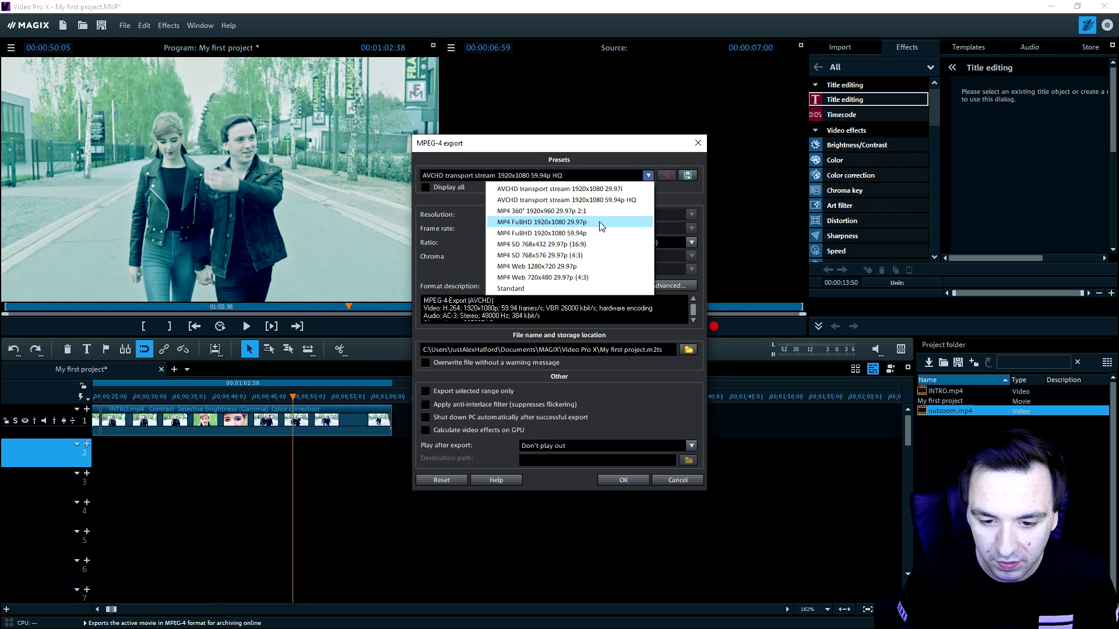
{"action": "left_click", "coordinate": [583, 180]}
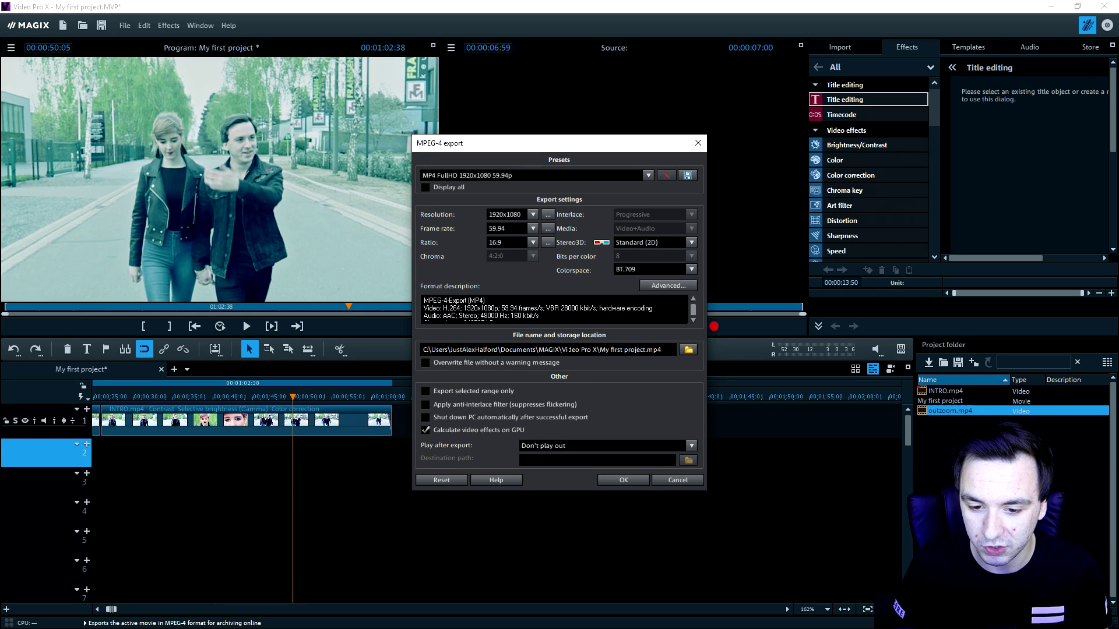
Set the export file to My First Project.mp4 on the Desktop and start the export.
{"action": "left_click", "coordinate": [688, 350]}
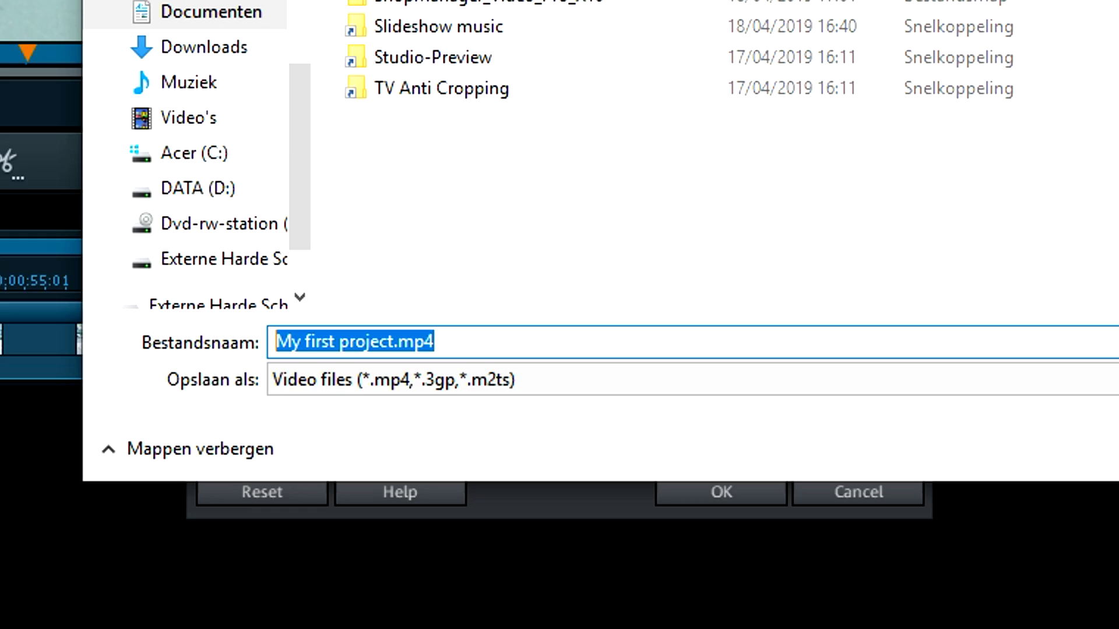
{"action": "type", "text": "My Fi"}
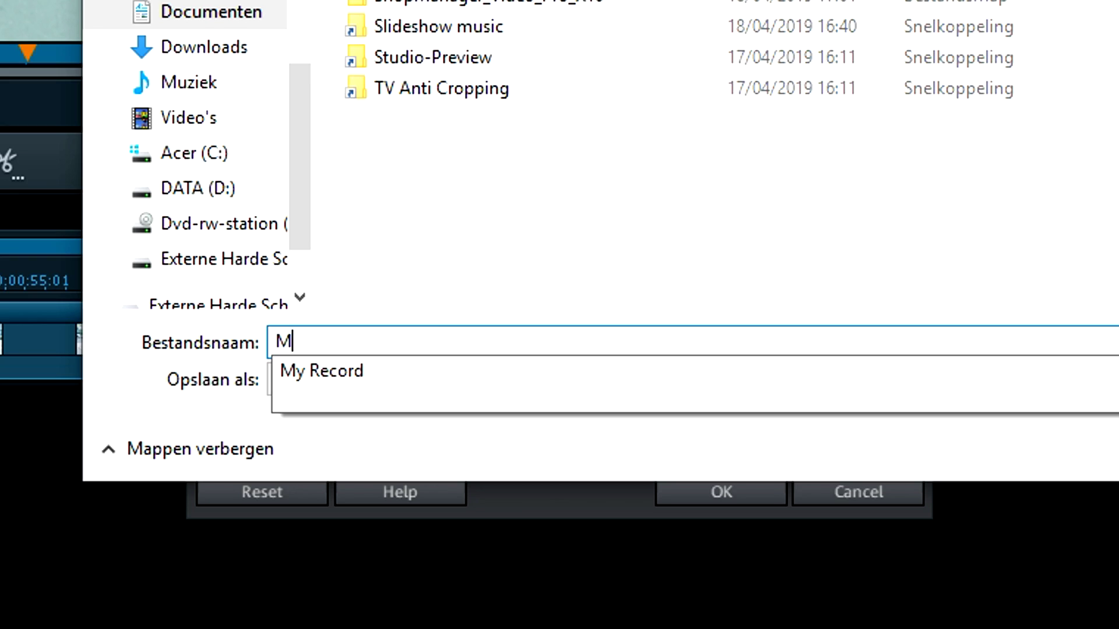
{"action": "type", "text": "rst Project"}
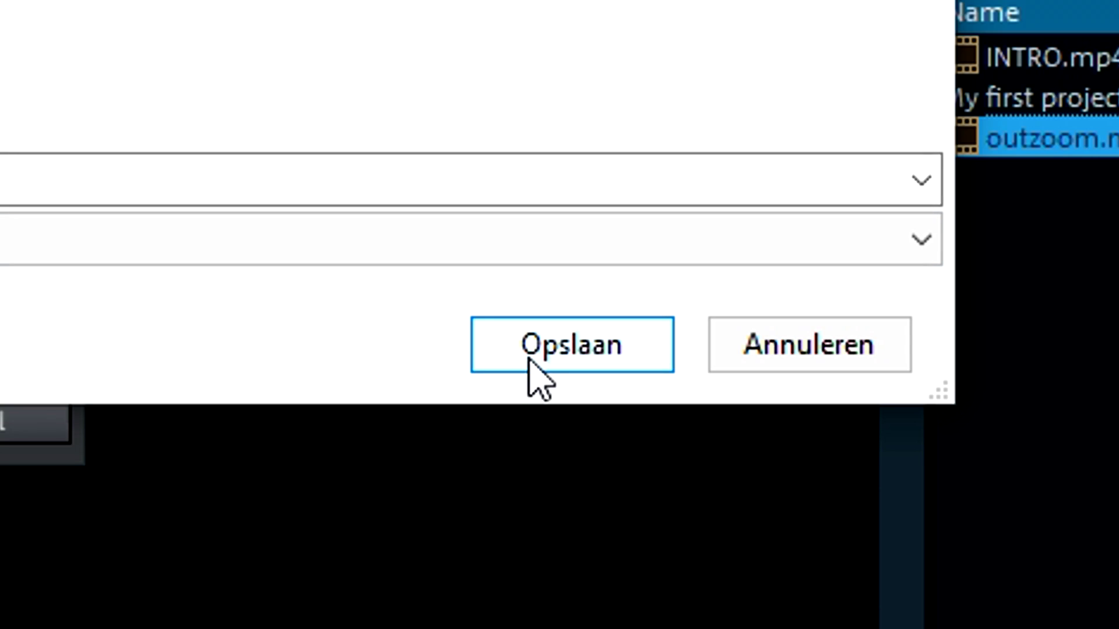
{"action": "left_click", "coordinate": [530, 361]}
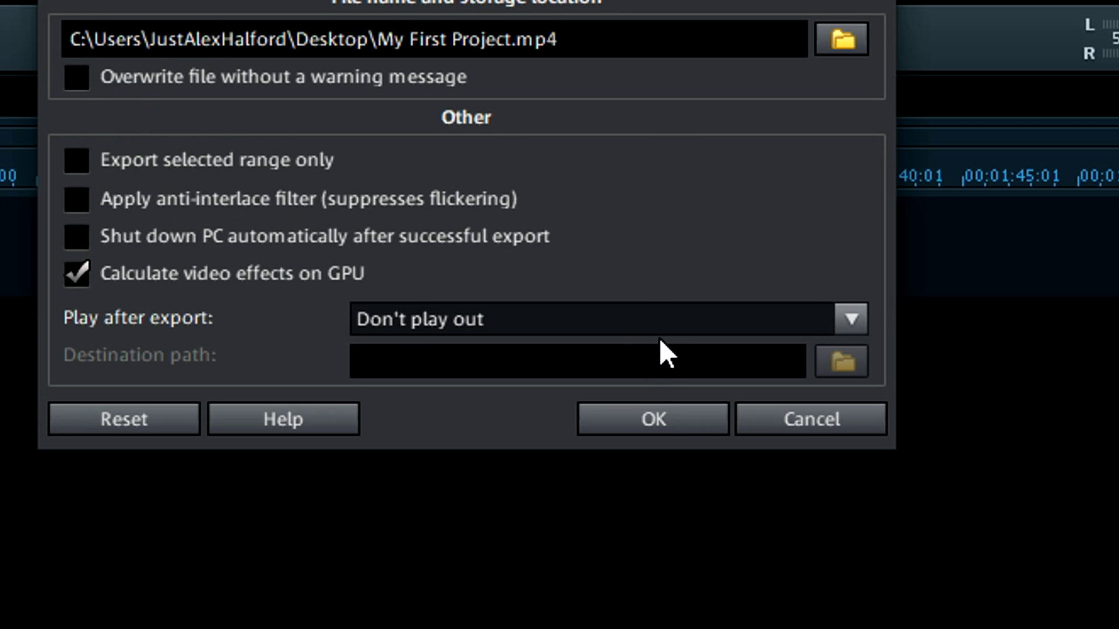
{"action": "left_click", "coordinate": [648, 419]}
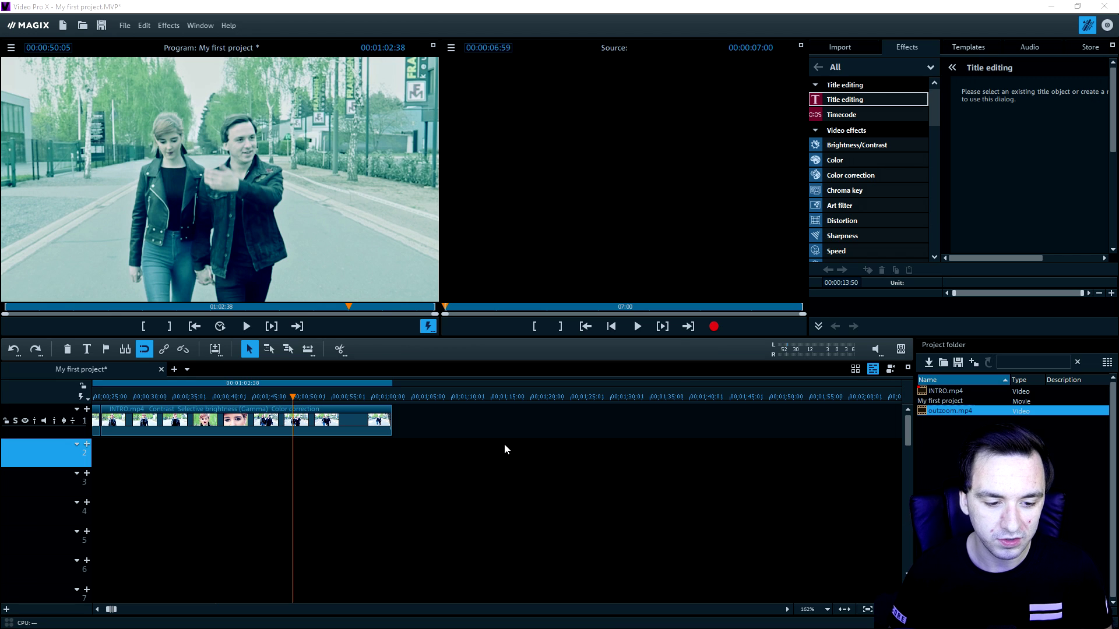